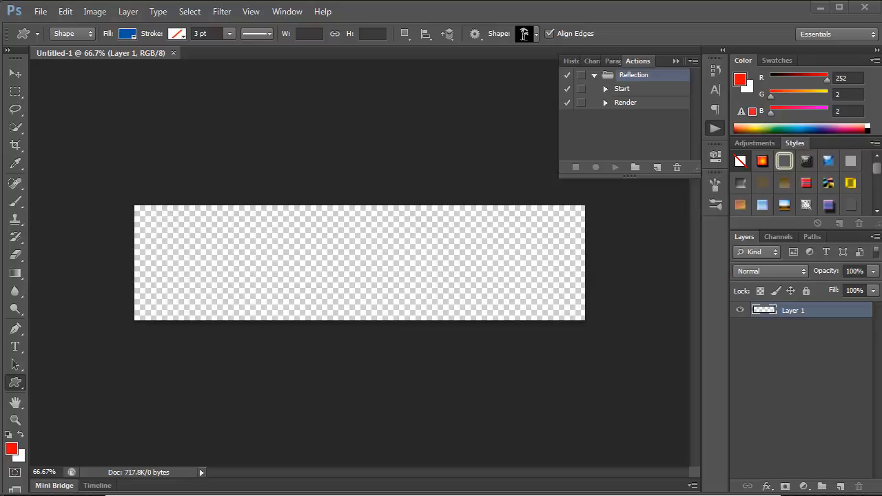
Draw a blue rectangle shape about 1016 by 290 px that covers the whole canvas
{"action": "key", "text": "v"}
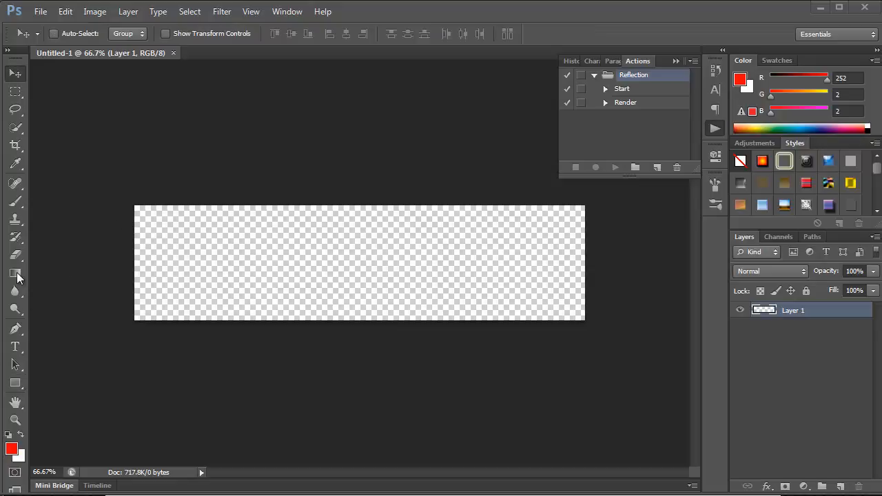
{"action": "left_click", "coordinate": [14, 385]}
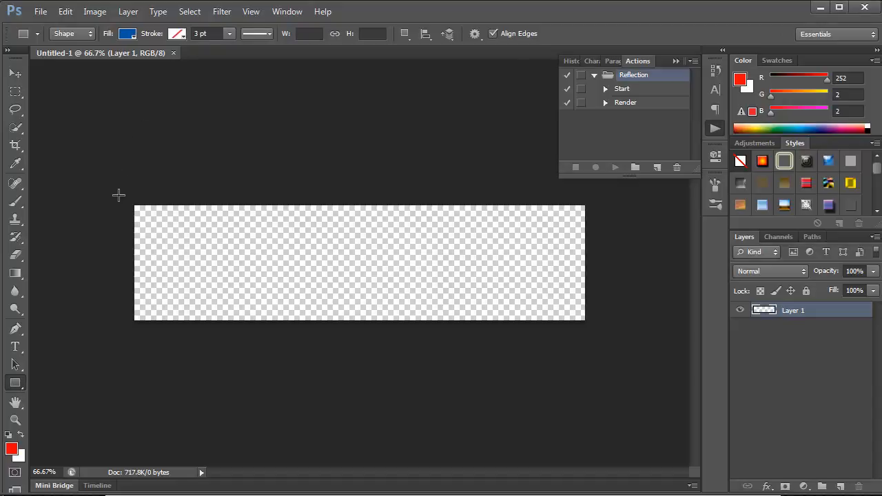
{"action": "left_click_drag", "start_coordinate": [127, 198], "coordinate": [592, 329]}
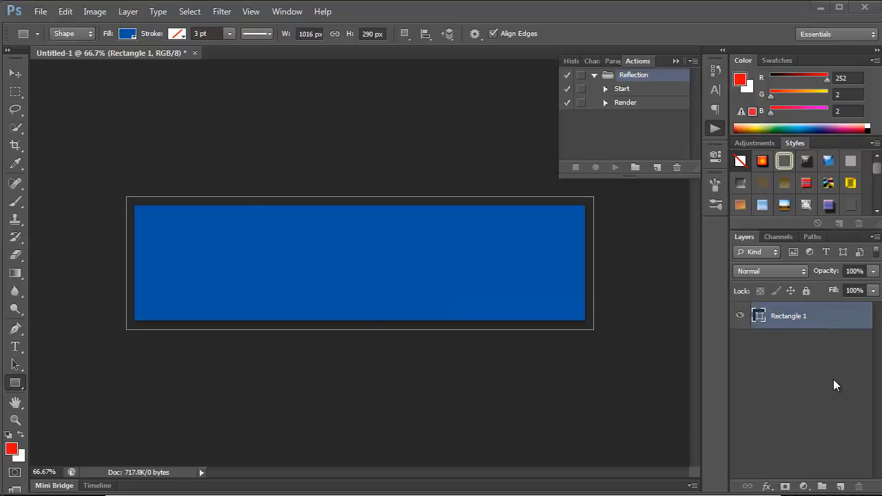
Add a Gradient Overlay to the rectangle using the blue gradient preset named "last"
{"action": "double_click", "coordinate": [837, 321]}
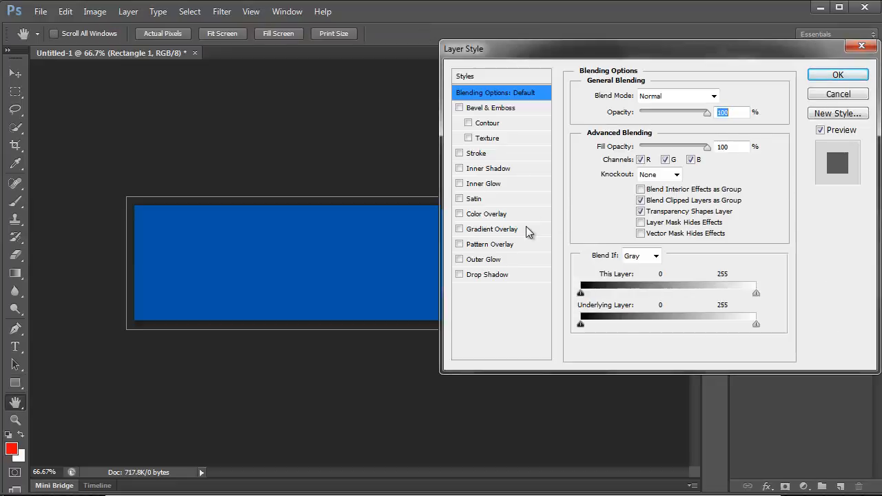
{"action": "left_click", "coordinate": [491, 230]}
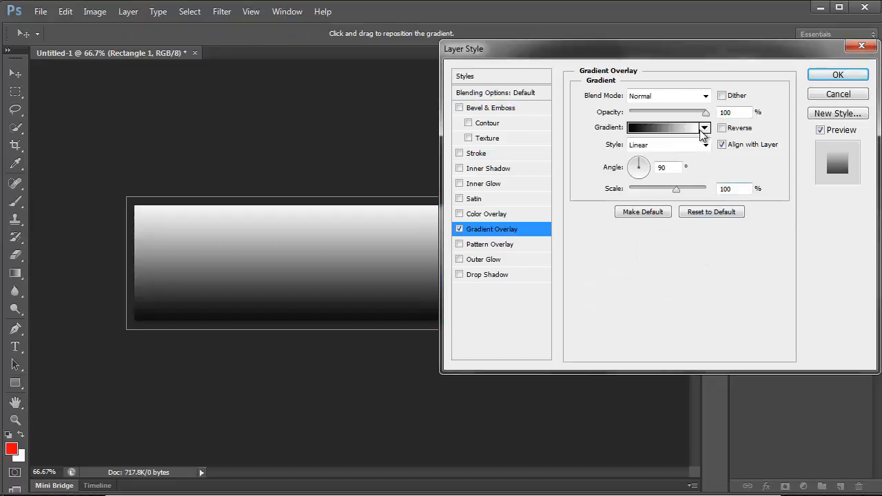
{"action": "left_click", "coordinate": [690, 128]}
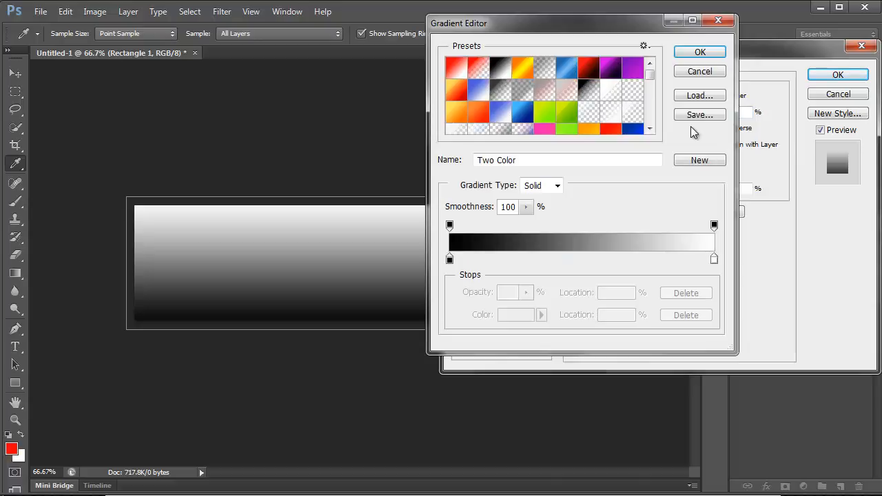
{"action": "left_click_drag", "start_coordinate": [651, 75], "coordinate": [651, 128]}
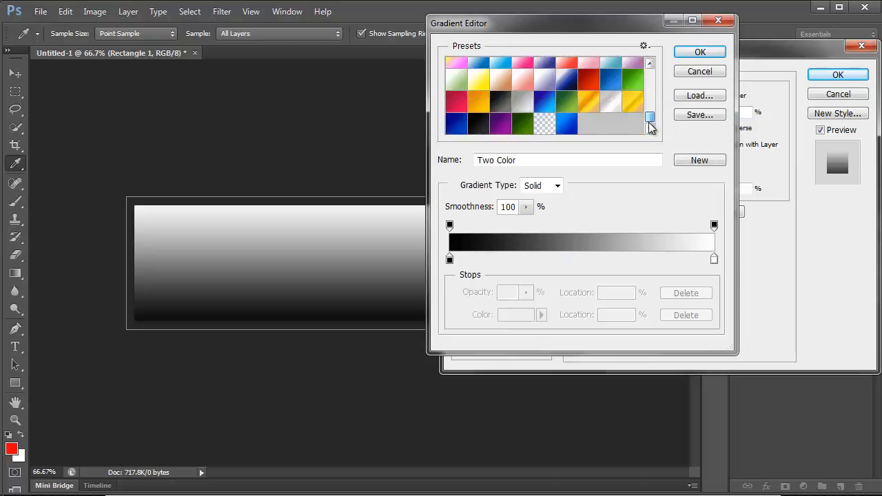
{"action": "left_click", "coordinate": [567, 125]}
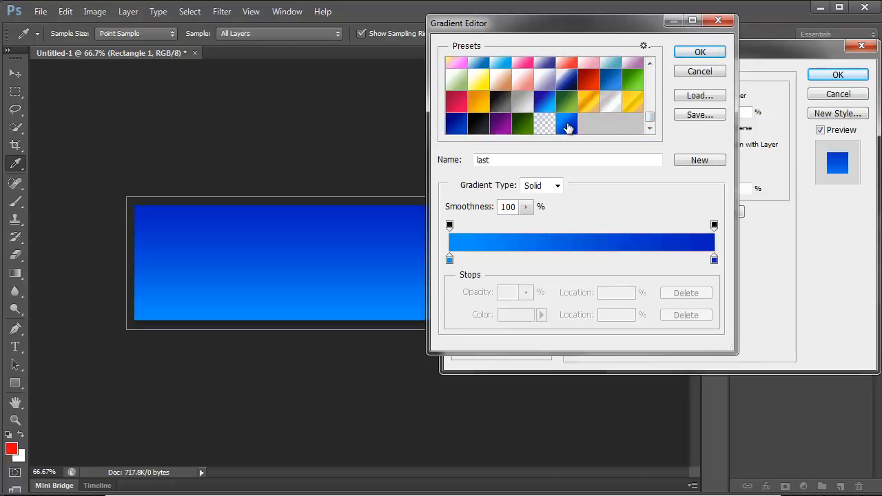
{"action": "left_click", "coordinate": [691, 55]}
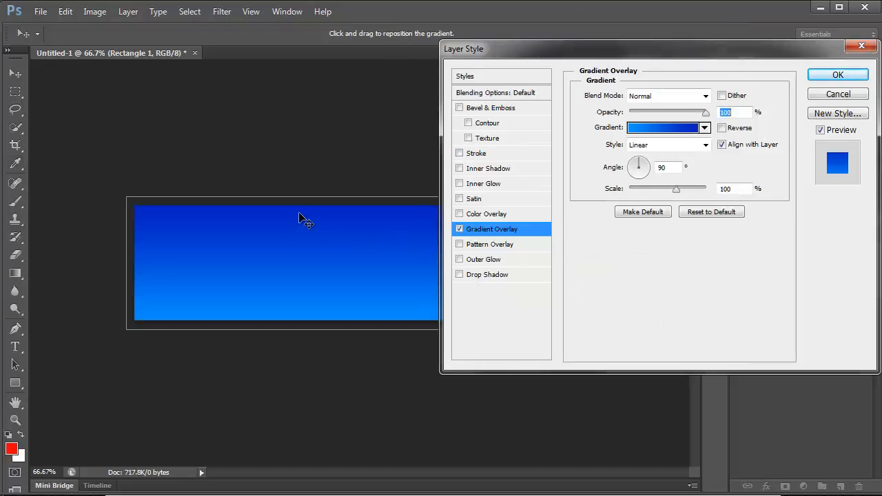
Reverse the overlay gradient, increase its scale above 100%, and apply the layer style
{"action": "left_click", "coordinate": [722, 128]}
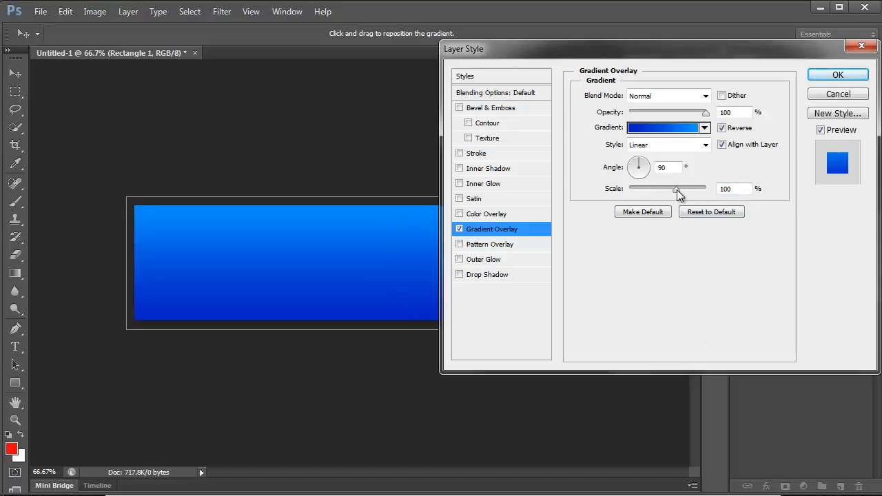
{"action": "mouse_move", "coordinate": [677, 189]}
{"action": "left_mouse_down"}
{"action": "mouse_move", "coordinate": [659, 188]}
{"action": "mouse_move", "coordinate": [688, 186]}
{"action": "left_mouse_up"}
{"action": "left_click", "coordinate": [827, 74]}
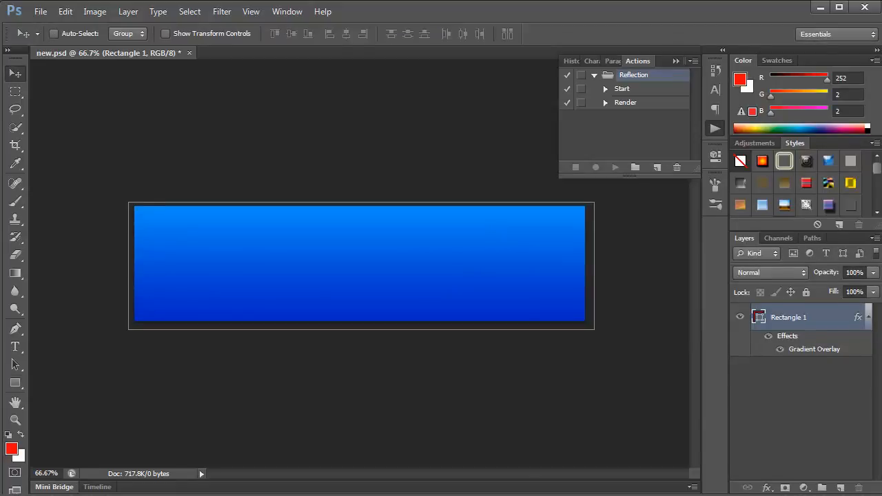
Open Wavy Lines.psd from the Header folder and copy its wavy lines layer onto the banner, positioned across the full width
{"action": "key", "text": "alt+Tab"}
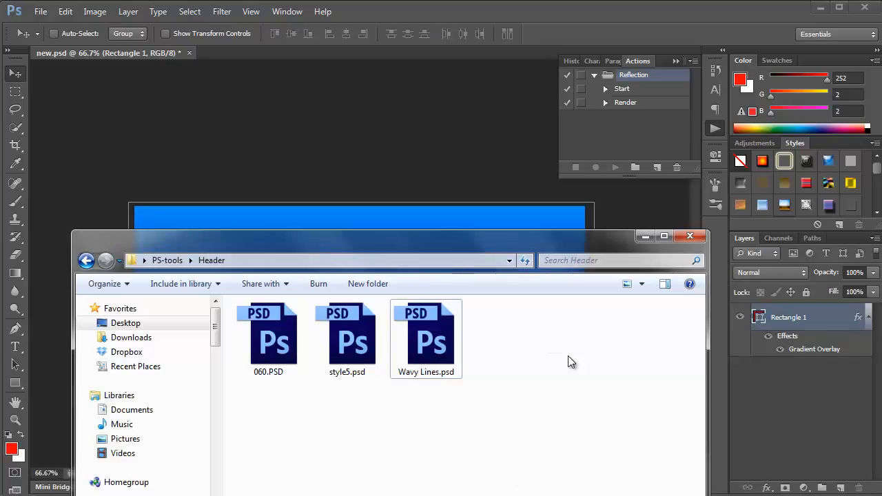
{"action": "double_click", "coordinate": [433, 339]}
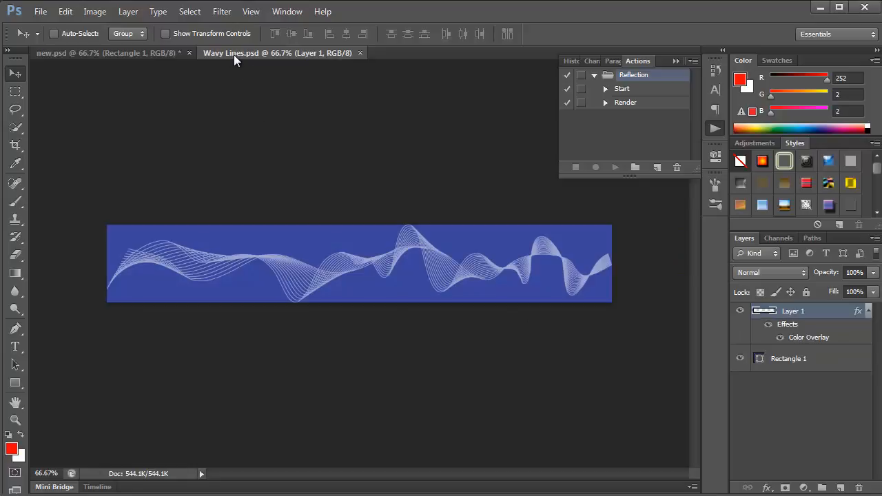
{"action": "mouse_move", "coordinate": [234, 54]}
{"action": "left_mouse_down"}
{"action": "mouse_move", "coordinate": [461, 294]}
{"action": "mouse_move", "coordinate": [466, 278]}
{"action": "left_mouse_up"}
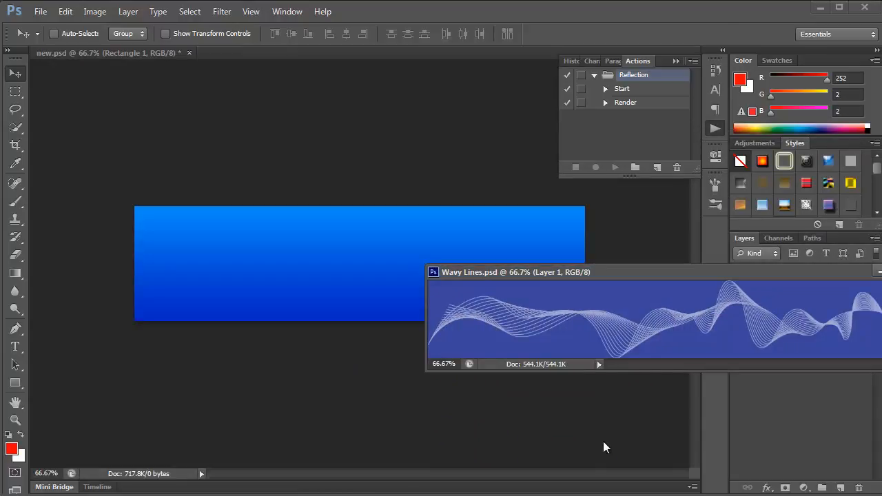
{"action": "left_click_drag", "start_coordinate": [672, 273], "coordinate": [637, 373]}
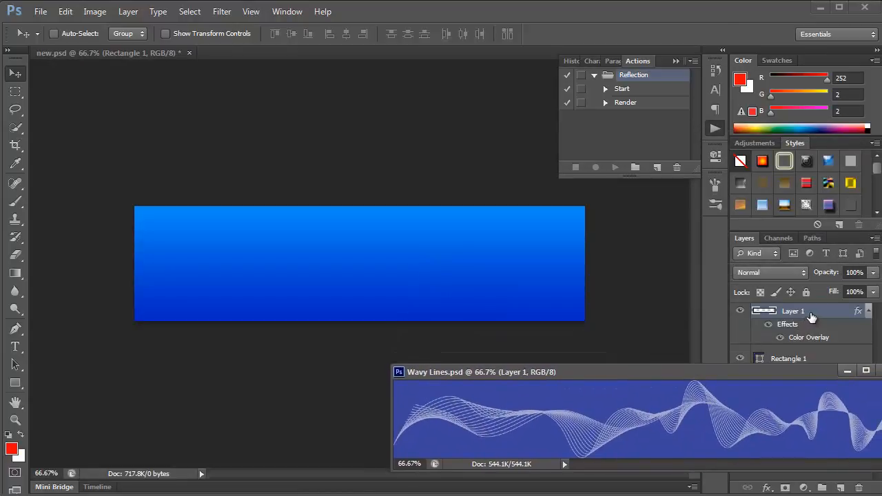
{"action": "left_click_drag", "start_coordinate": [811, 316], "coordinate": [434, 261]}
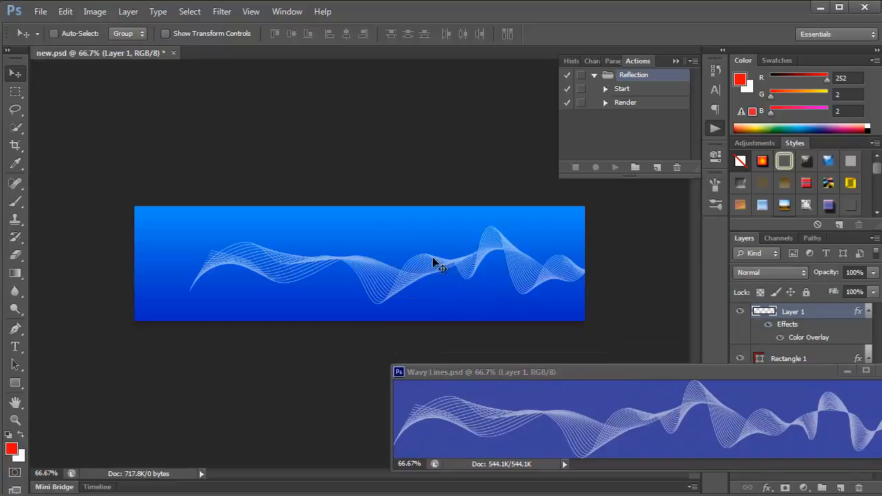
{"action": "mouse_move", "coordinate": [383, 282]}
{"action": "left_mouse_down"}
{"action": "mouse_move", "coordinate": [299, 246]}
{"action": "mouse_move", "coordinate": [297, 273]}
{"action": "left_mouse_up"}
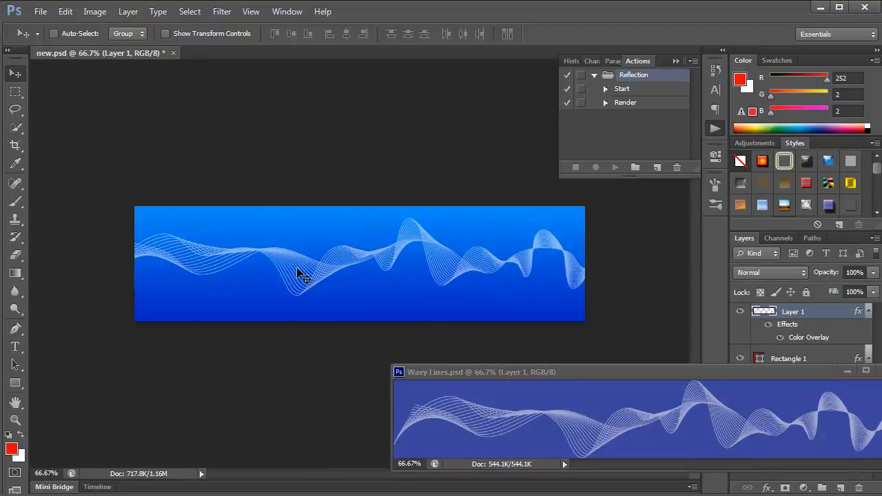
Stretch the wavy lines layer horizontally to about 135% width, extending it past the banner's right edge
{"action": "key", "text": "ctrl+t"}
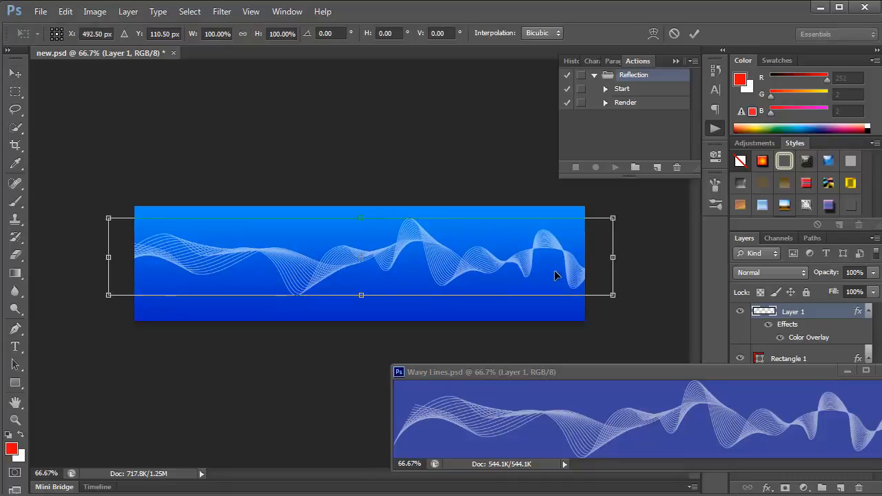
{"action": "left_click_drag", "start_coordinate": [614, 260], "coordinate": [792, 272]}
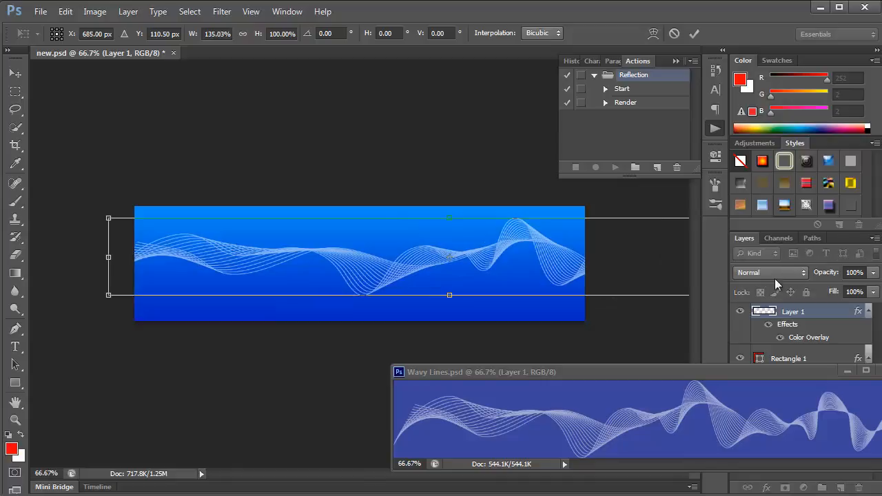
{"action": "key", "text": "Return"}
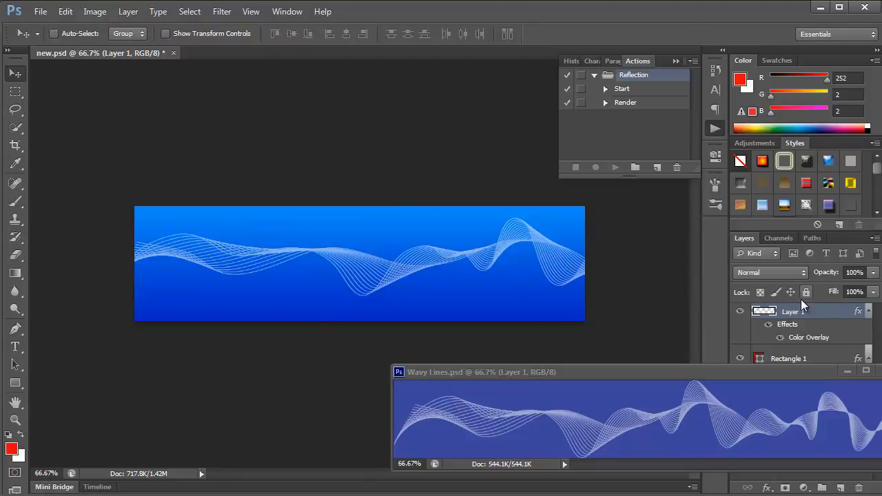
Set the wavy lines layer's opacity to 55% and close Wavy Lines.psd
{"action": "left_click", "coordinate": [873, 273]}
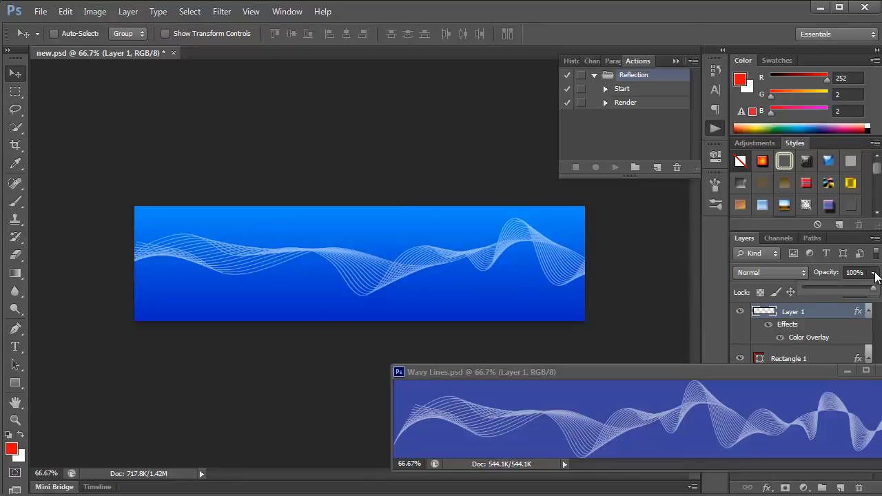
{"action": "left_click", "coordinate": [844, 286]}
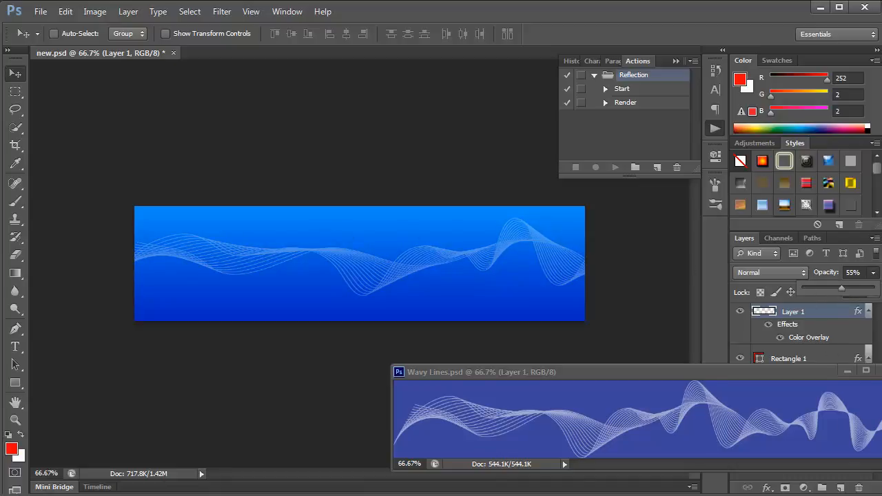
{"action": "left_click", "coordinate": [881, 371]}
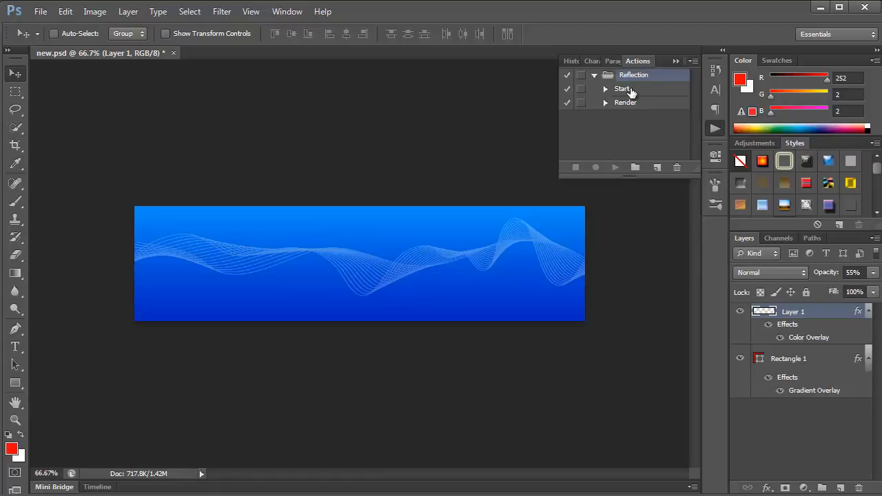
Run the Reflection set's Start action and copy the Speed Tutorial logo layer from pslogo.psd into the document it creates
{"action": "left_click", "coordinate": [630, 92]}
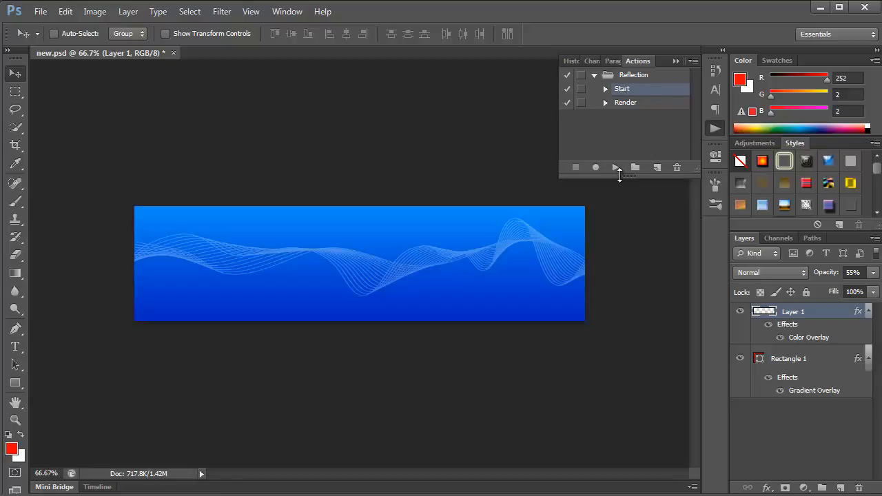
{"action": "left_click", "coordinate": [615, 167]}
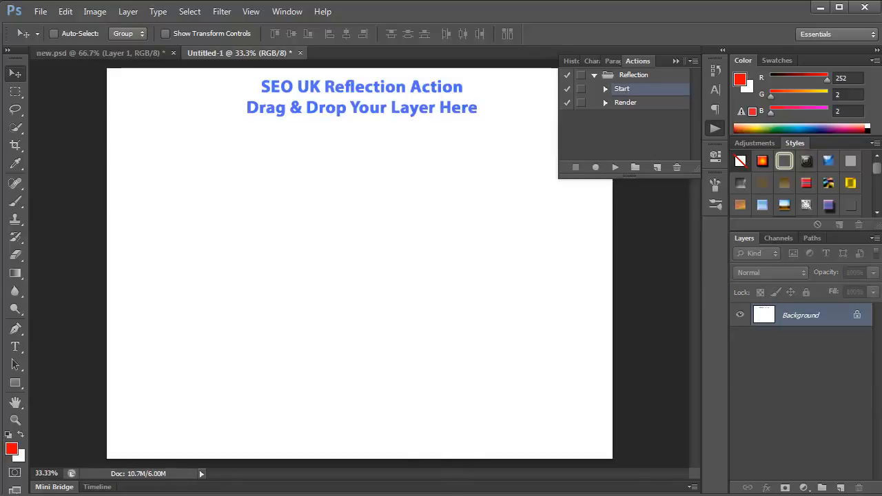
{"action": "left_click", "coordinate": [434, 495]}
{"action": "left_click", "coordinate": [385, 428]}
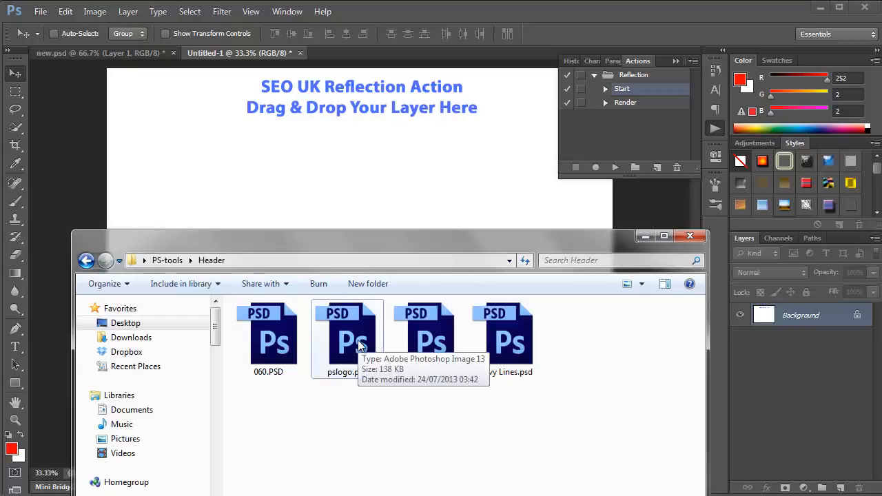
{"action": "double_click", "coordinate": [357, 339]}
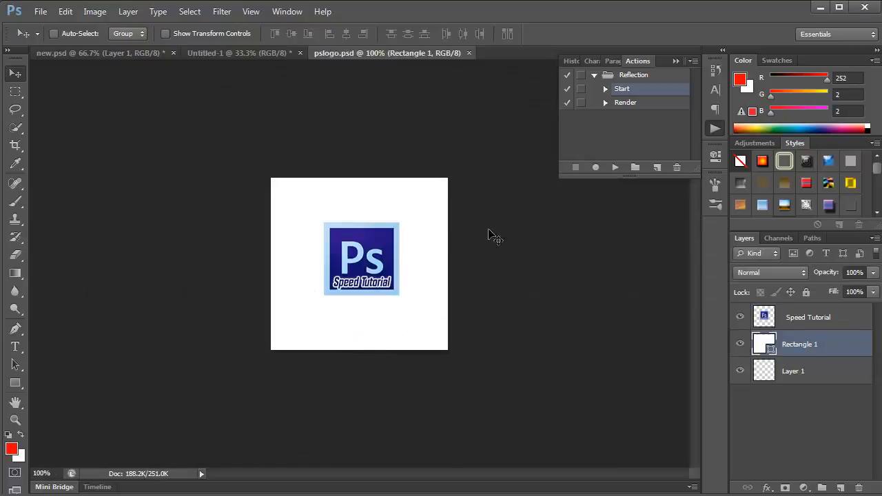
{"action": "left_click_drag", "start_coordinate": [354, 53], "coordinate": [556, 234]}
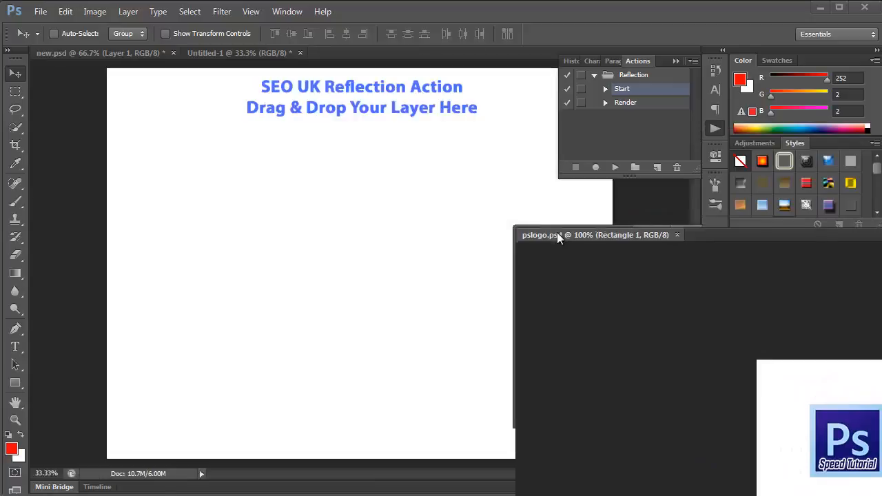
{"action": "left_click_drag", "start_coordinate": [793, 321], "coordinate": [408, 241]}
Run the Reflection set's Render action on the logo and close pslogo.psd
{"action": "left_click", "coordinate": [624, 102]}
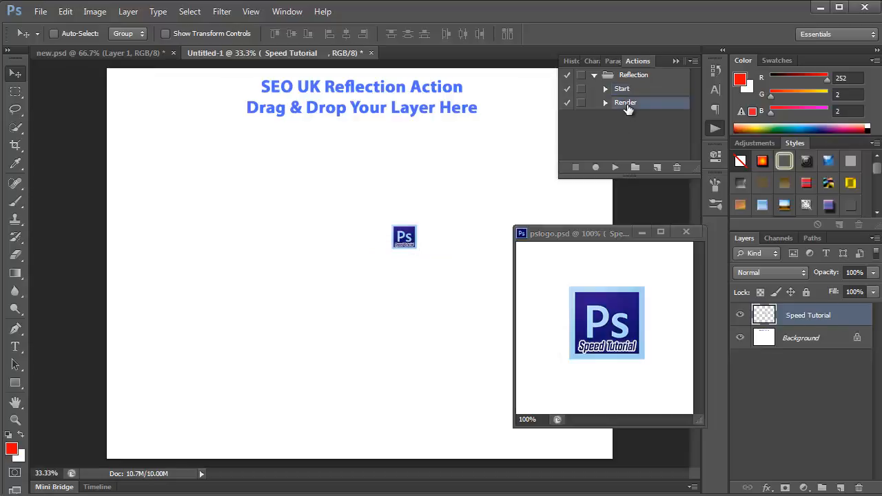
{"action": "left_click", "coordinate": [615, 168]}
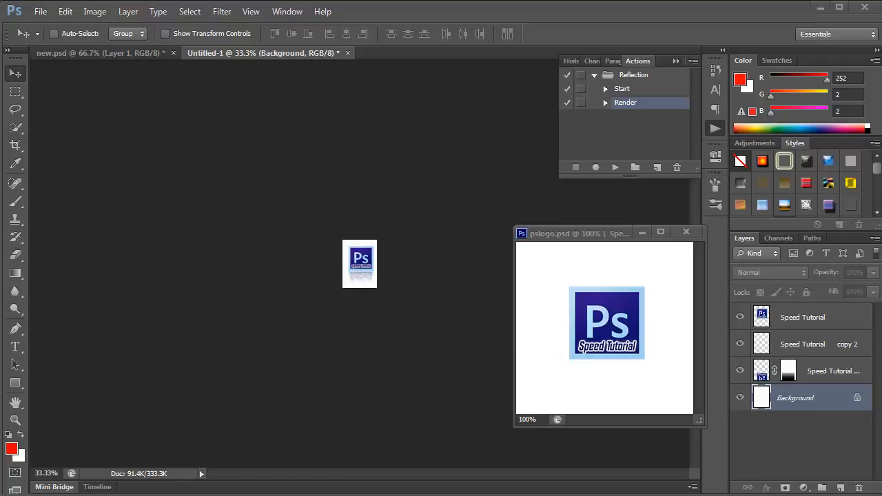
{"action": "left_click", "coordinate": [686, 232]}
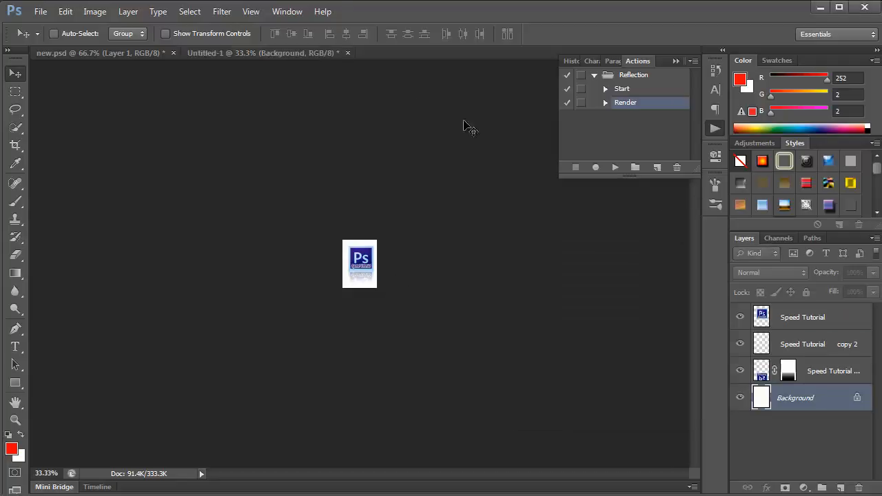
Copy the three Speed Tutorial logo and reflection layers from Untitled-1 onto the banner's left end and close Untitled-1
{"action": "left_click_drag", "start_coordinate": [287, 57], "coordinate": [522, 232]}
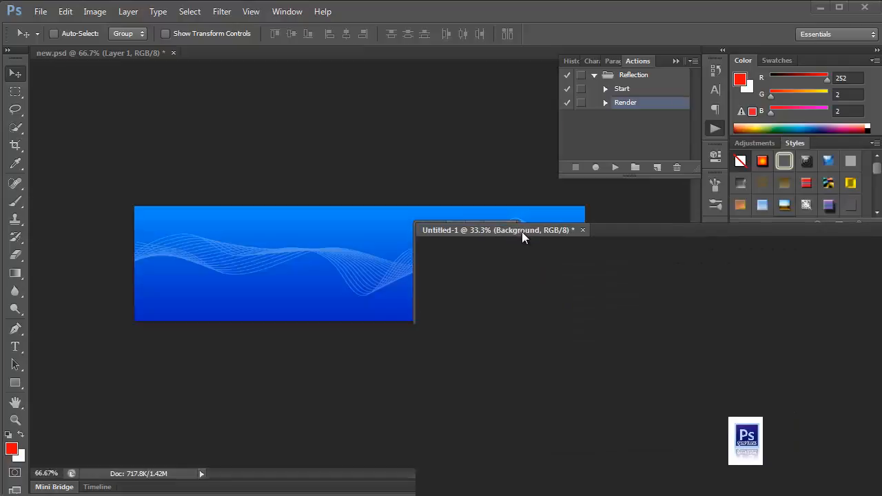
{"action": "left_click_drag", "start_coordinate": [447, 229], "coordinate": [580, 348]}
{"action": "left_click", "coordinate": [819, 328]}
{"action": "left_click", "coordinate": [815, 372], "text": "shift"}
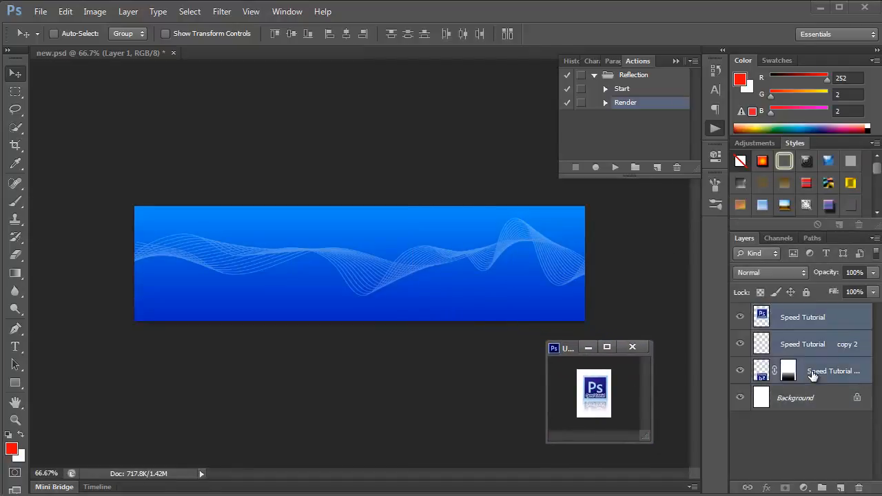
{"action": "left_click_drag", "start_coordinate": [824, 376], "coordinate": [178, 267]}
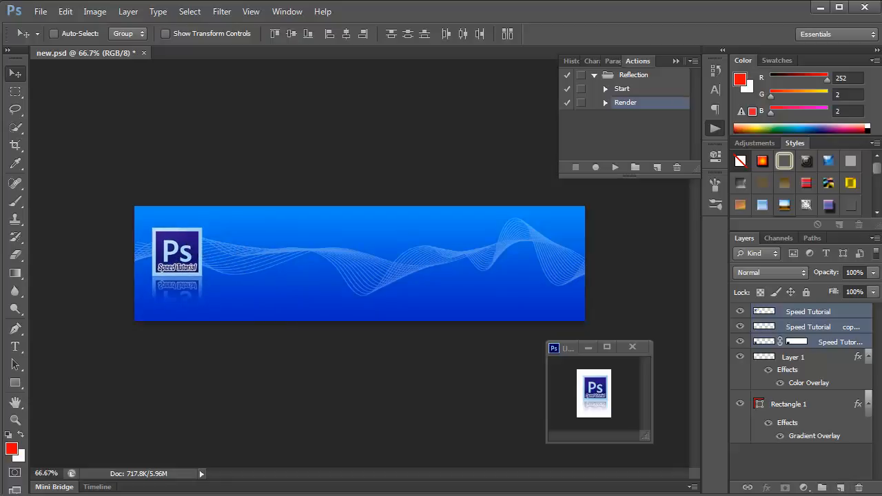
{"action": "left_click", "coordinate": [632, 347]}
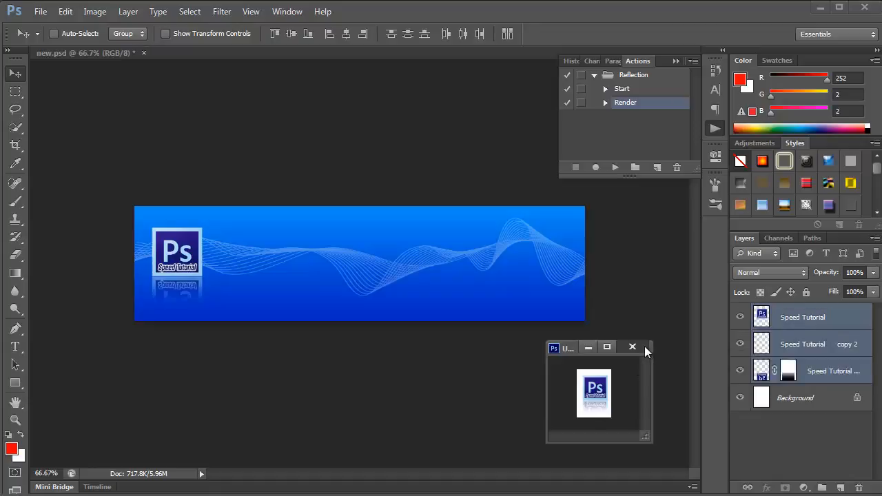
{"action": "left_click", "coordinate": [451, 205]}
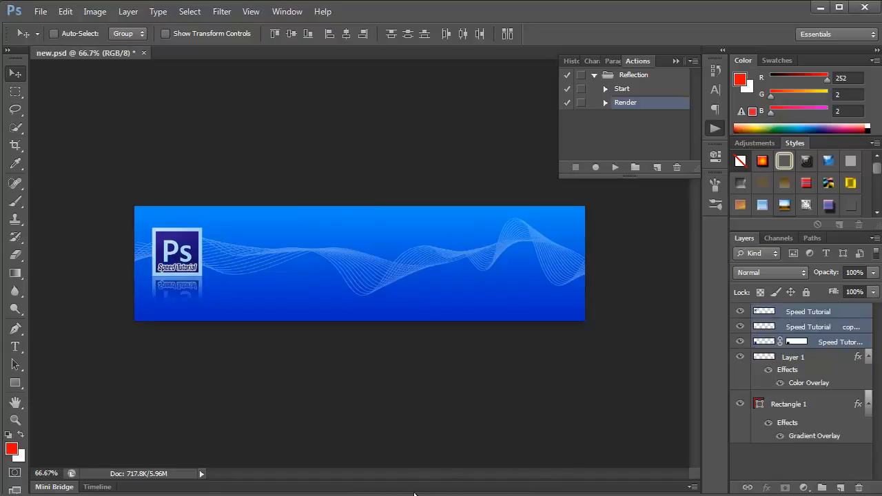
Open style5.psd from the Header folder, copy its text layers and Rectangle 2 to the banner's centre, and put the file away
{"action": "left_click", "coordinate": [634, 312]}
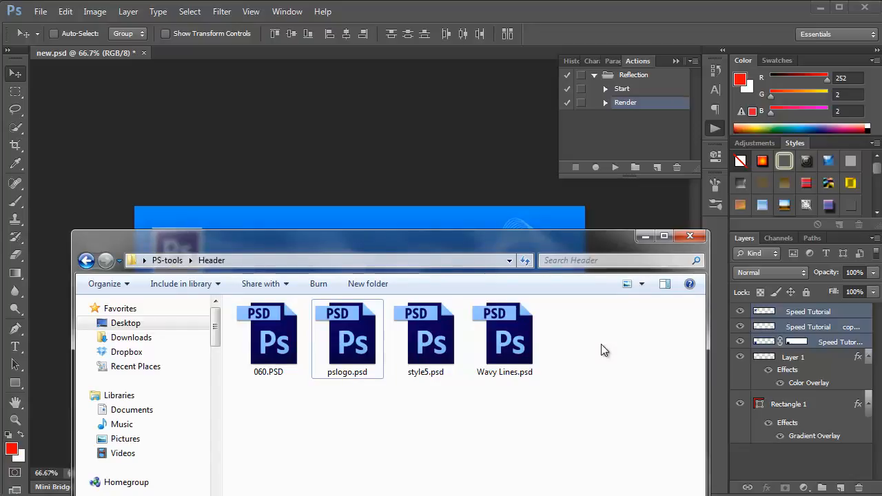
{"action": "double_click", "coordinate": [432, 334]}
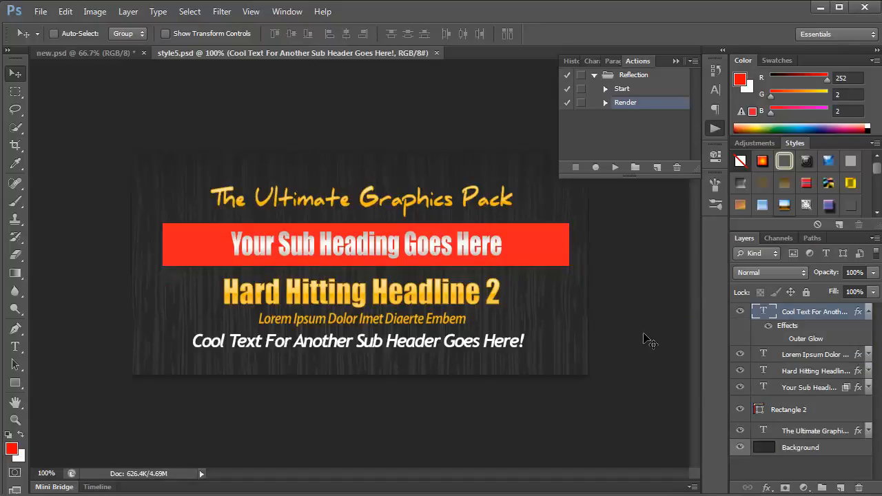
{"action": "left_click_drag", "start_coordinate": [370, 53], "coordinate": [395, 154]}
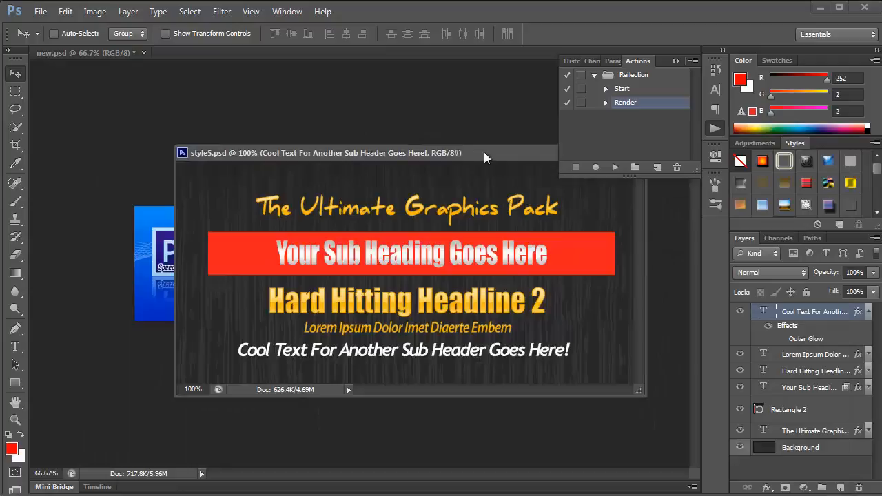
{"action": "left_click_drag", "start_coordinate": [484, 151], "coordinate": [523, 222]}
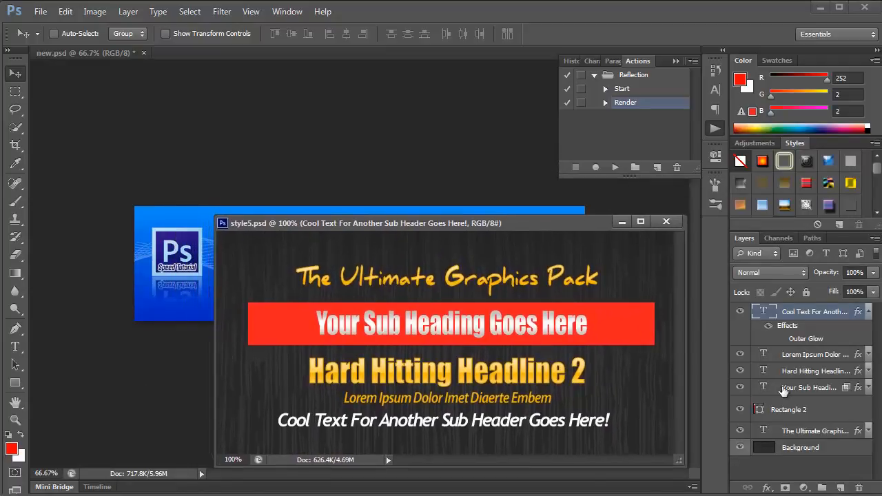
{"action": "left_click", "coordinate": [800, 434]}
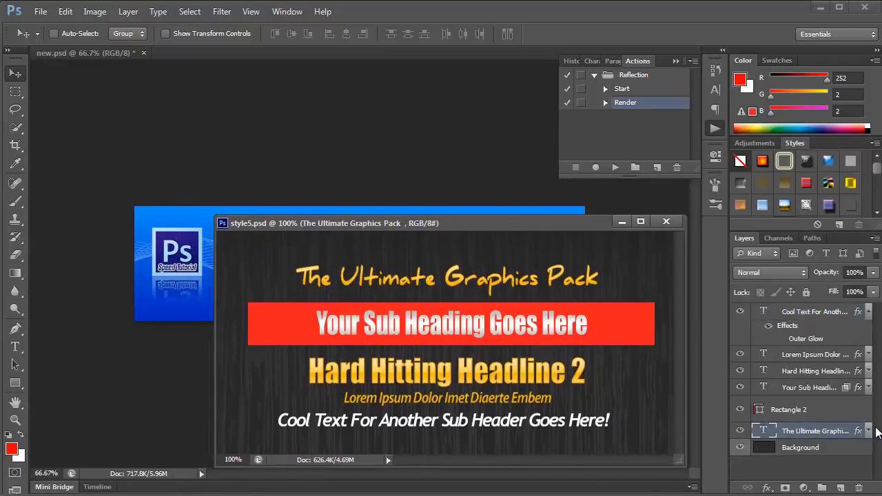
{"action": "left_click", "coordinate": [810, 314], "text": "shift"}
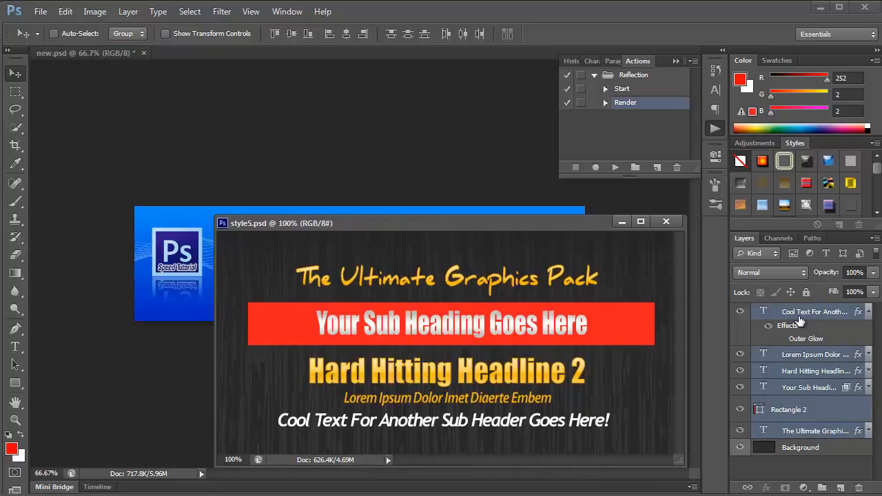
{"action": "left_click_drag", "start_coordinate": [799, 321], "coordinate": [394, 284]}
{"action": "left_click", "coordinate": [622, 221]}
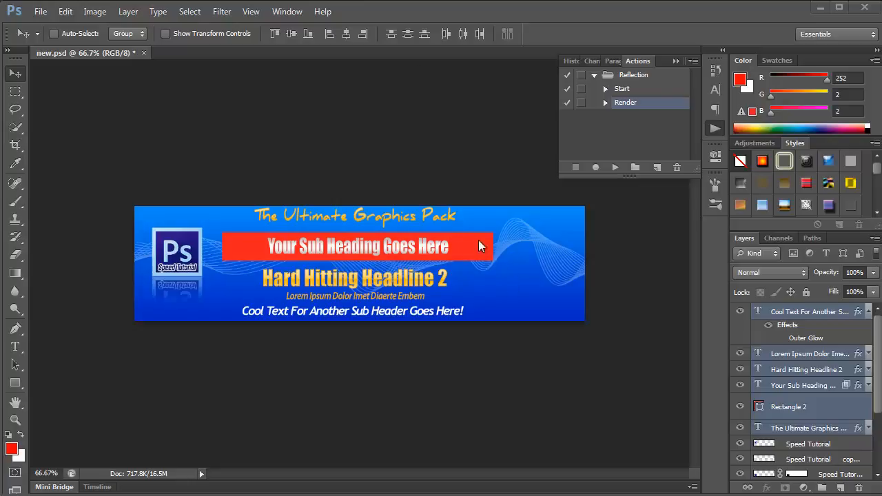
Recolour Rectangle 2 with the light blue 9fd0f4 sampled from the logo's frame
{"action": "left_click", "coordinate": [827, 414]}
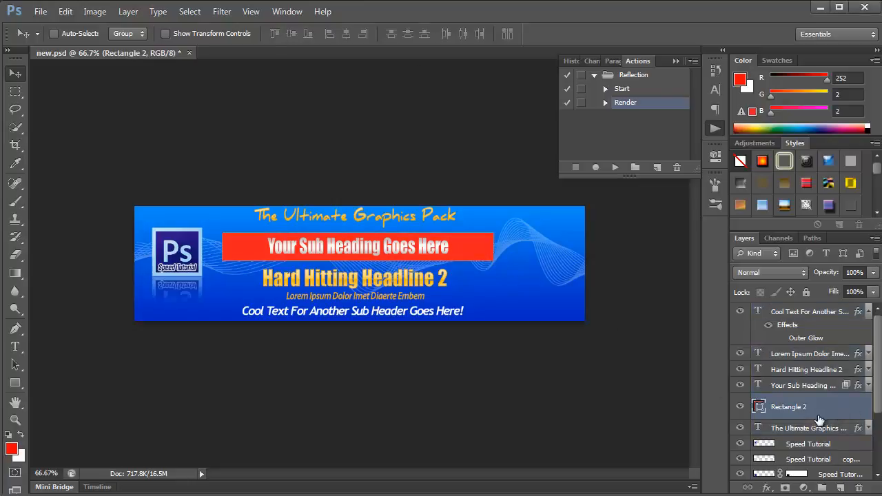
{"action": "double_click", "coordinate": [759, 407]}
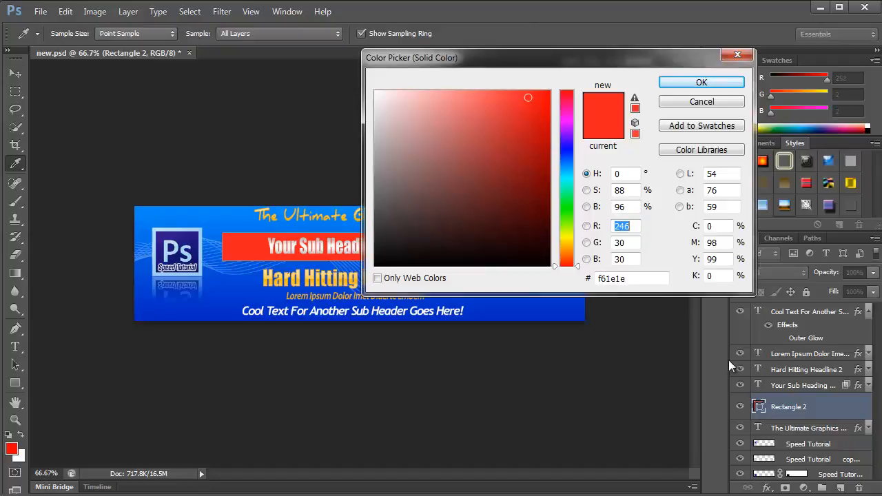
{"action": "left_click", "coordinate": [205, 224]}
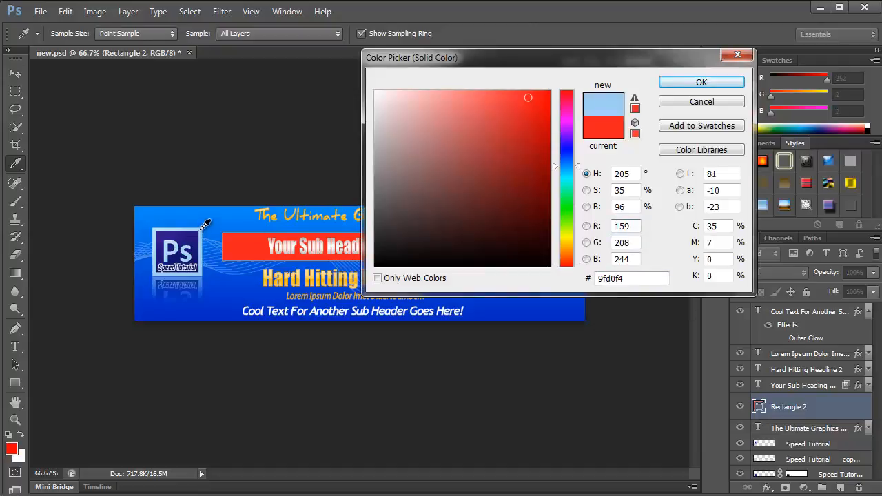
{"action": "left_click", "coordinate": [700, 82]}
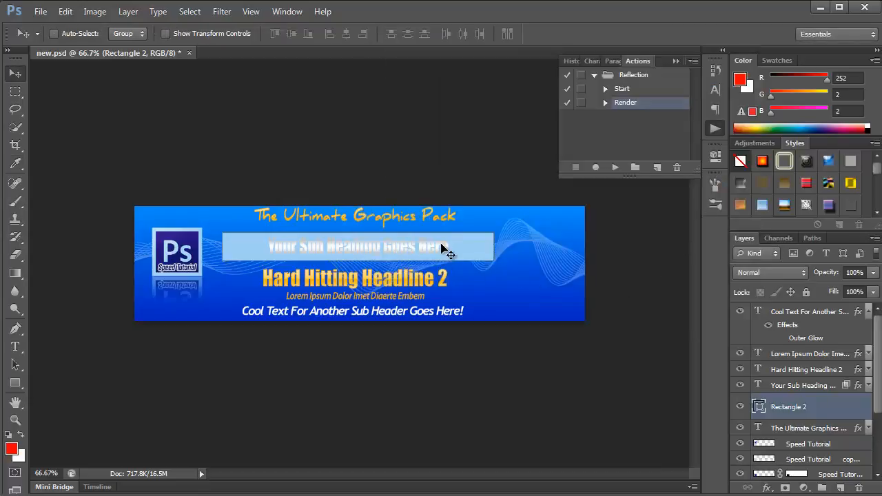
Change the Gradient Overlay of the "Your Sub Heading Goes Here" text to the dark blue preset 862
{"action": "left_click", "coordinate": [805, 387]}
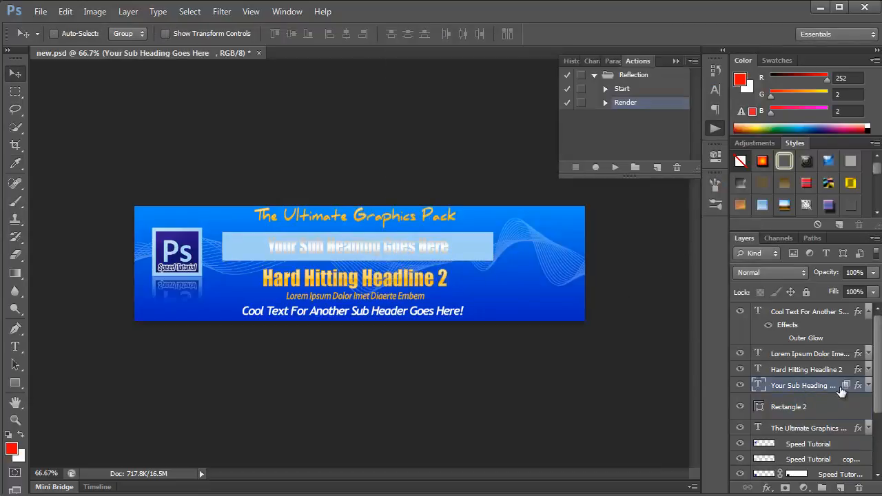
{"action": "double_click", "coordinate": [857, 388]}
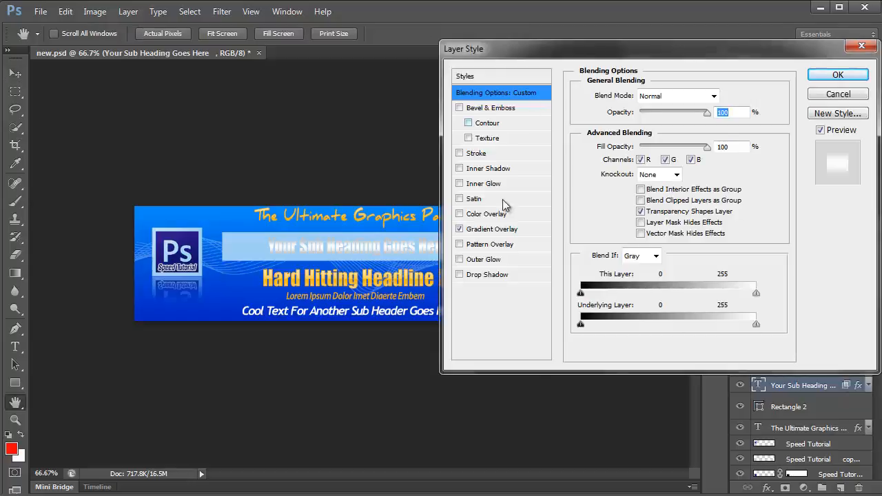
{"action": "left_click", "coordinate": [506, 236]}
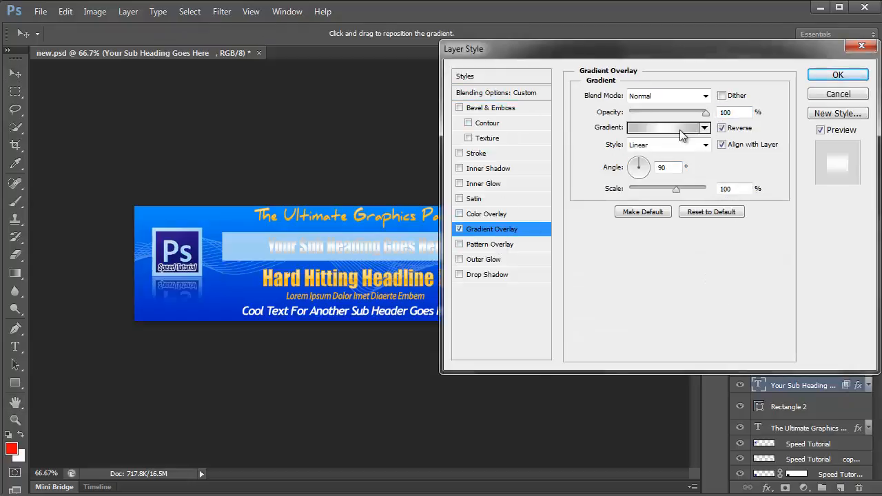
{"action": "left_click", "coordinate": [708, 126]}
{"action": "left_click_drag", "start_coordinate": [650, 71], "coordinate": [654, 148]}
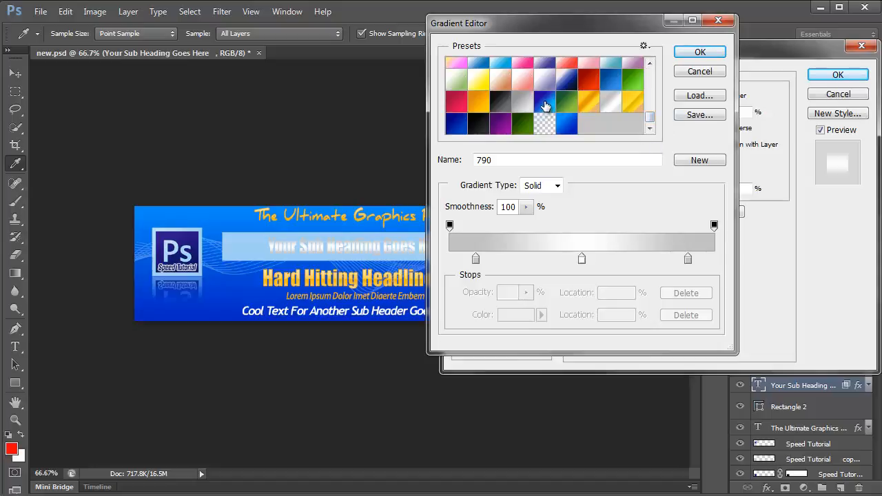
{"action": "left_click", "coordinate": [456, 130]}
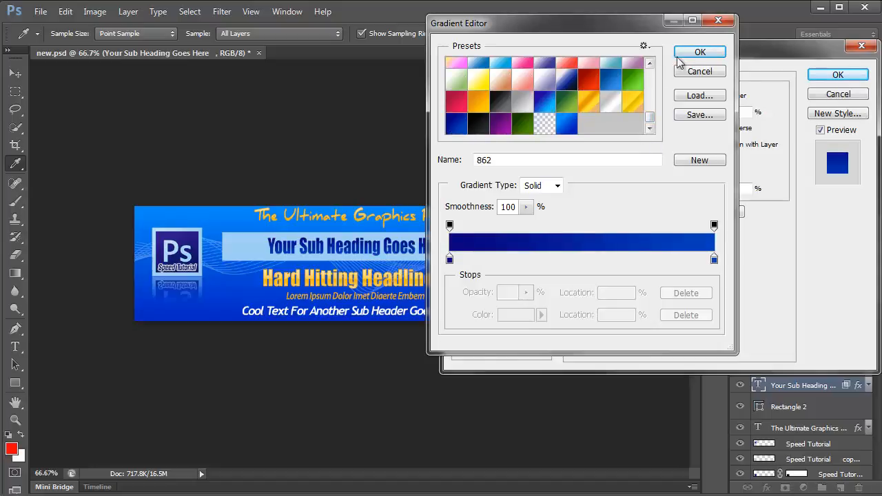
{"action": "left_click", "coordinate": [679, 55]}
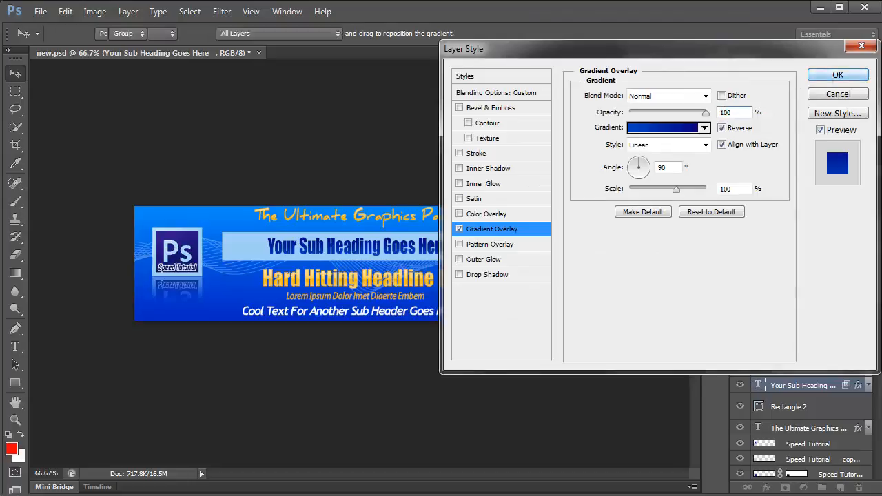
{"action": "left_click", "coordinate": [837, 75]}
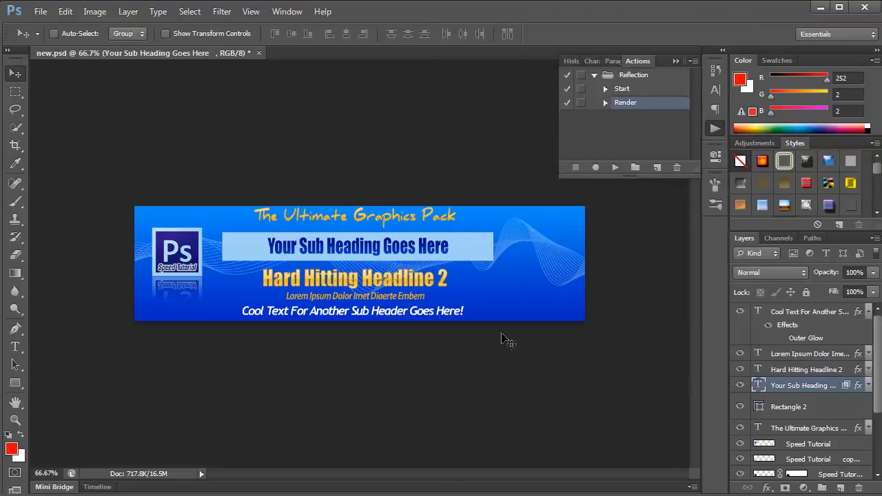
Open 060.PSD from the Header folder, copy its butterfly layer onto the banner's right part, and close the file
{"action": "key", "text": "alt+Tab"}
{"action": "left_click", "coordinate": [412, 423]}
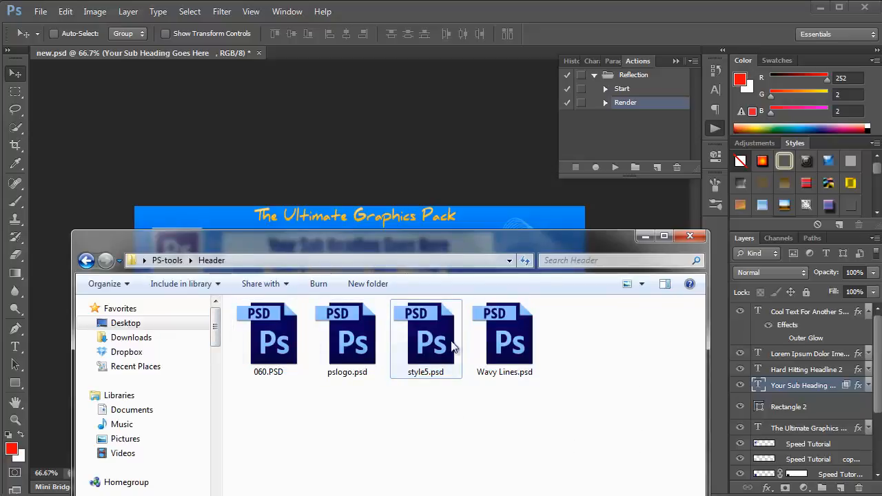
{"action": "double_click", "coordinate": [280, 338]}
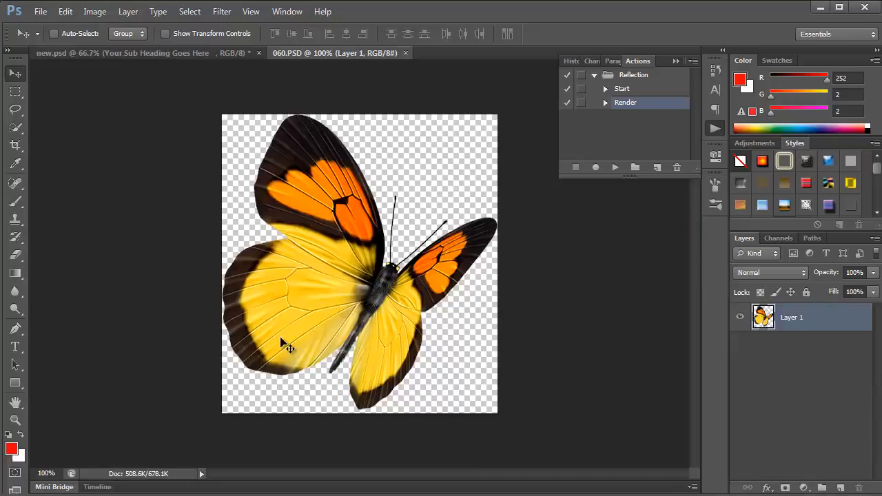
{"action": "left_click_drag", "start_coordinate": [288, 54], "coordinate": [424, 258]}
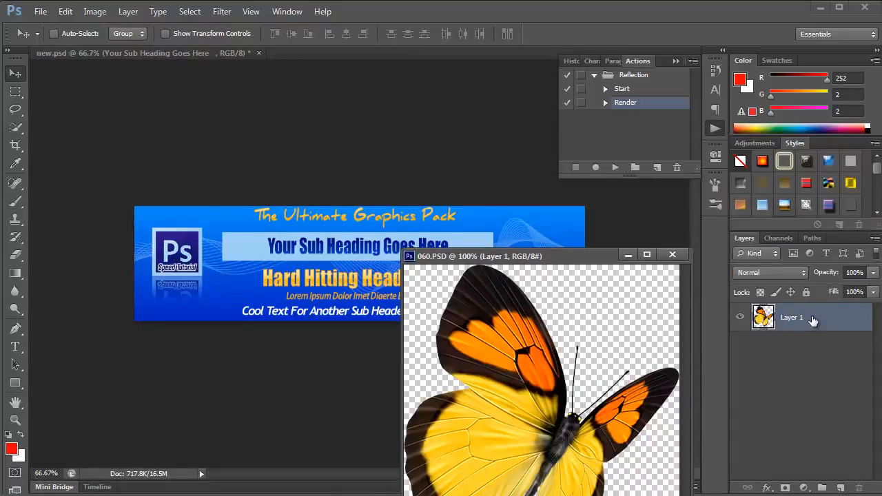
{"action": "left_click_drag", "start_coordinate": [813, 321], "coordinate": [374, 266]}
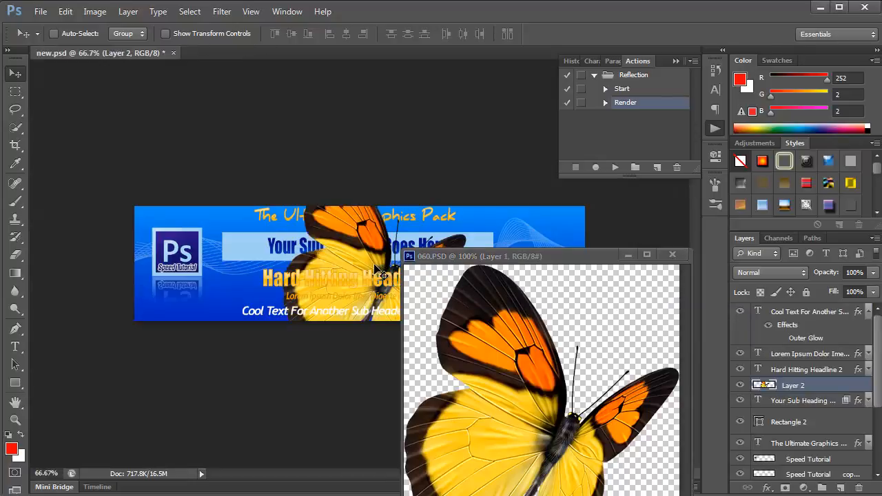
{"action": "left_click", "coordinate": [672, 255]}
{"action": "left_click_drag", "start_coordinate": [379, 264], "coordinate": [507, 255]}
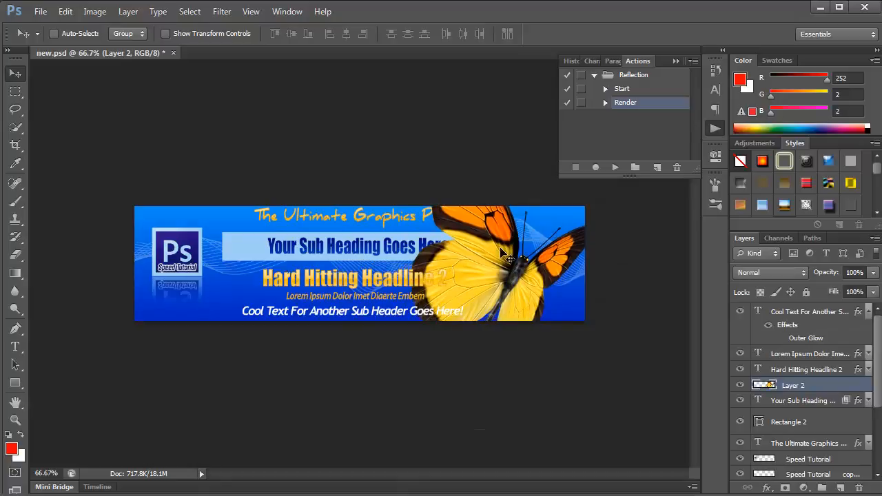
Scale the butterfly to 50% width and height with Y at 50 px, and move it down onto the banner's right end
{"action": "key", "text": "ctrl+t"}
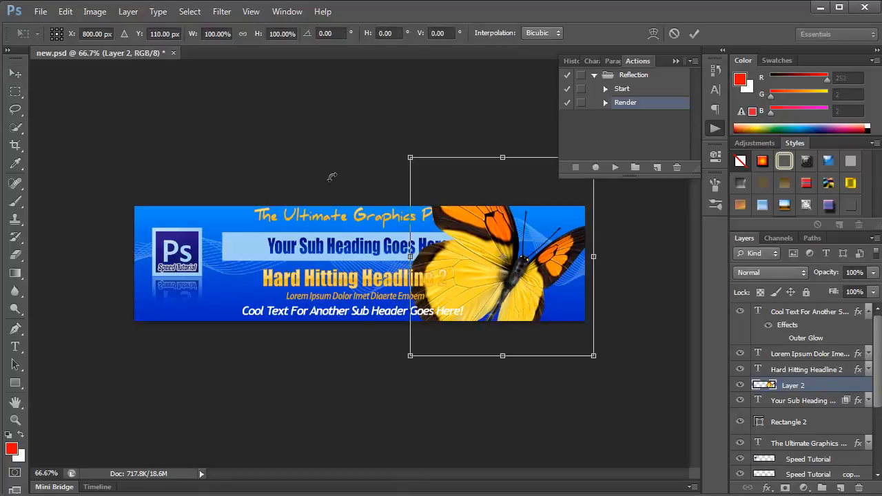
{"action": "left_click_drag", "start_coordinate": [163, 34], "coordinate": [136, 40]}
{"action": "type", "text": "50"}
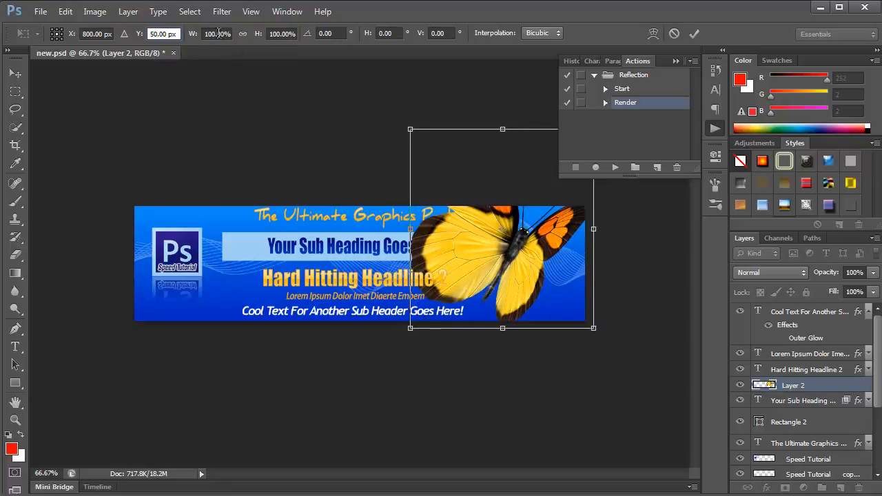
{"action": "left_click_drag", "start_coordinate": [218, 33], "coordinate": [204, 40]}
{"action": "type", "text": "50"}
{"action": "key", "text": "Return"}
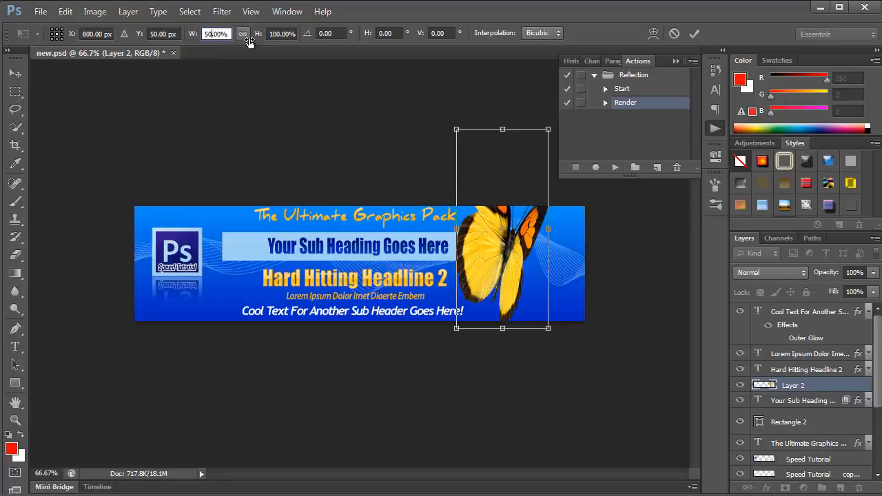
{"action": "left_click_drag", "start_coordinate": [279, 35], "coordinate": [264, 39]}
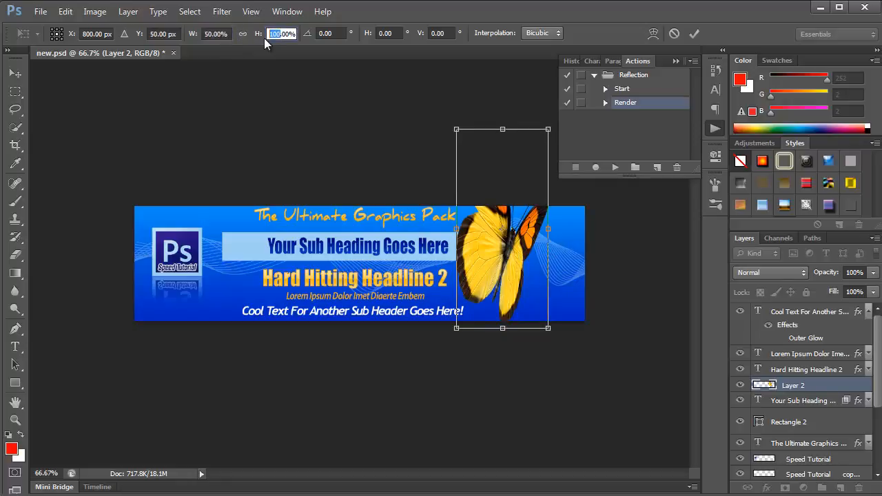
{"action": "type", "text": "50"}
{"action": "key", "text": "Return"}
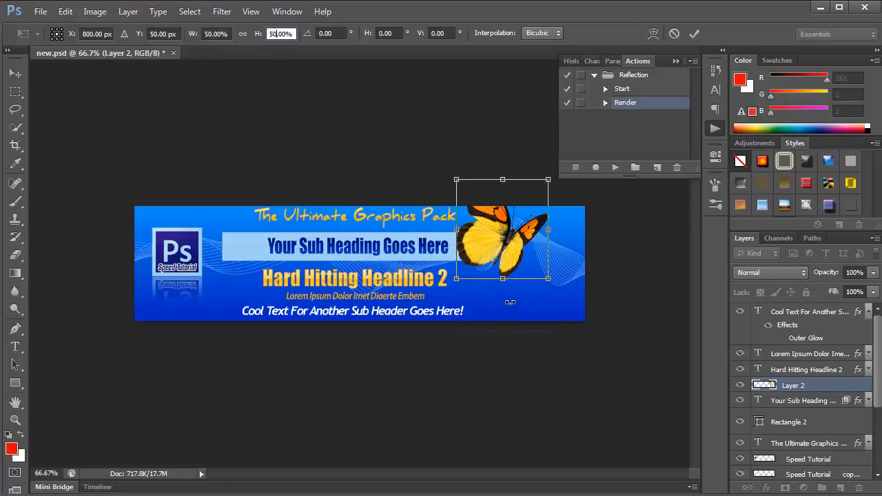
{"action": "key", "text": "Return"}
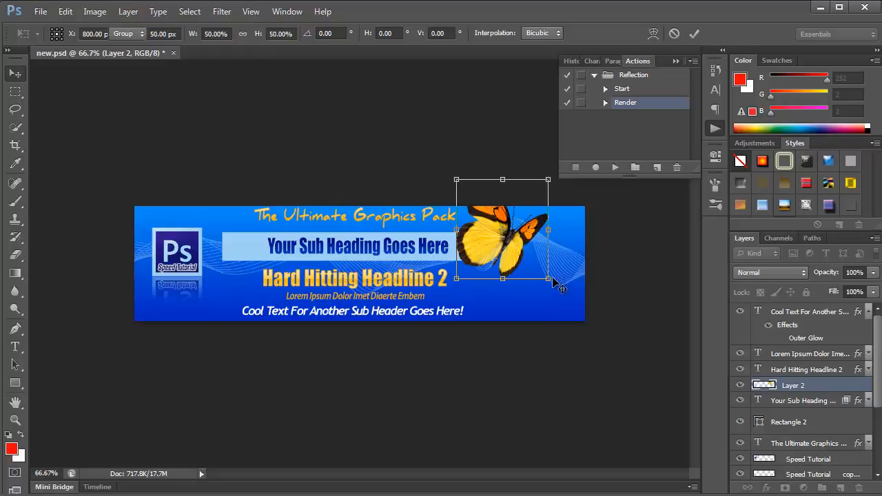
{"action": "left_click_drag", "start_coordinate": [510, 248], "coordinate": [539, 281]}
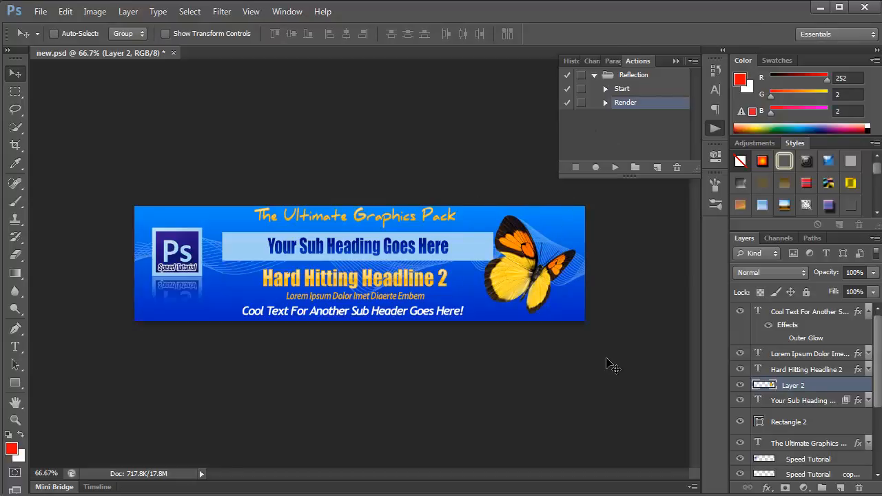
Shift the hue of the butterfly on Layer 2 to -180 with Hue/Saturation
{"action": "key", "text": "ctrl+u"}
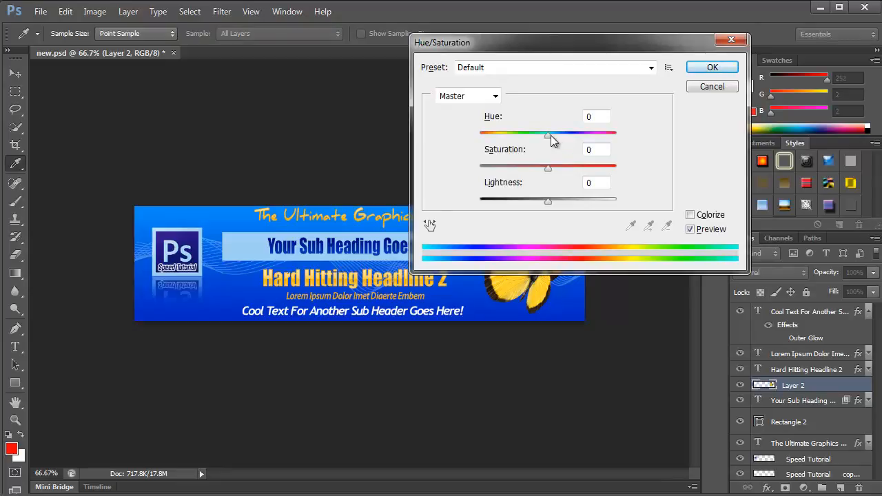
{"action": "left_click_drag", "start_coordinate": [543, 43], "coordinate": [670, 28]}
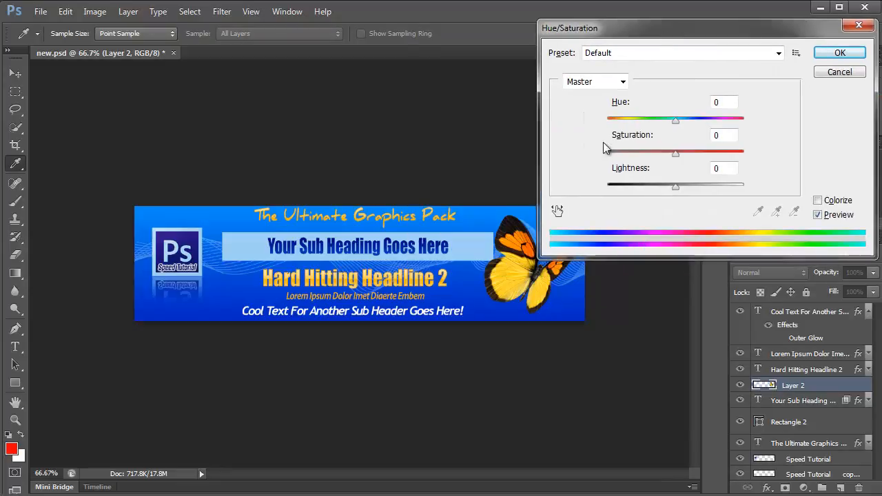
{"action": "left_click_drag", "start_coordinate": [675, 121], "coordinate": [604, 122]}
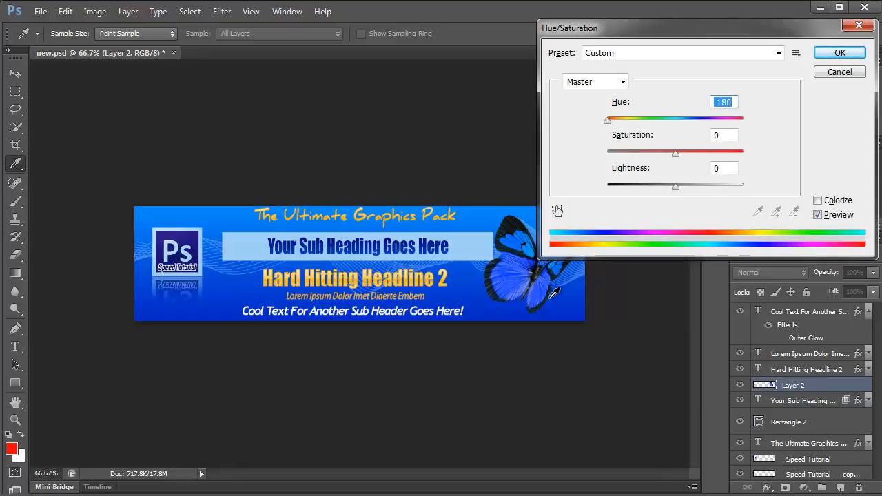
{"action": "left_click", "coordinate": [842, 54]}
{"action": "key", "text": "v"}
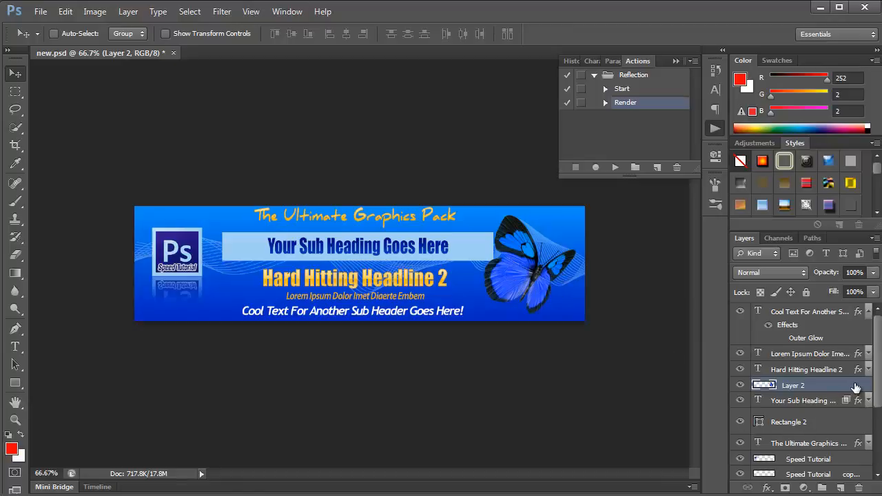
Add an Outer Glow to the butterfly layer with a size of 10 px
{"action": "double_click", "coordinate": [854, 388]}
{"action": "left_click", "coordinate": [479, 261]}
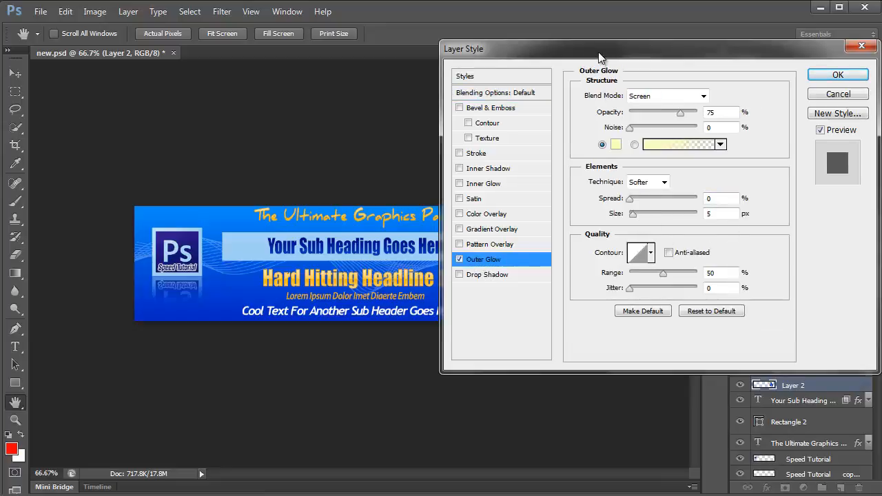
{"action": "left_click_drag", "start_coordinate": [596, 55], "coordinate": [179, 95]}
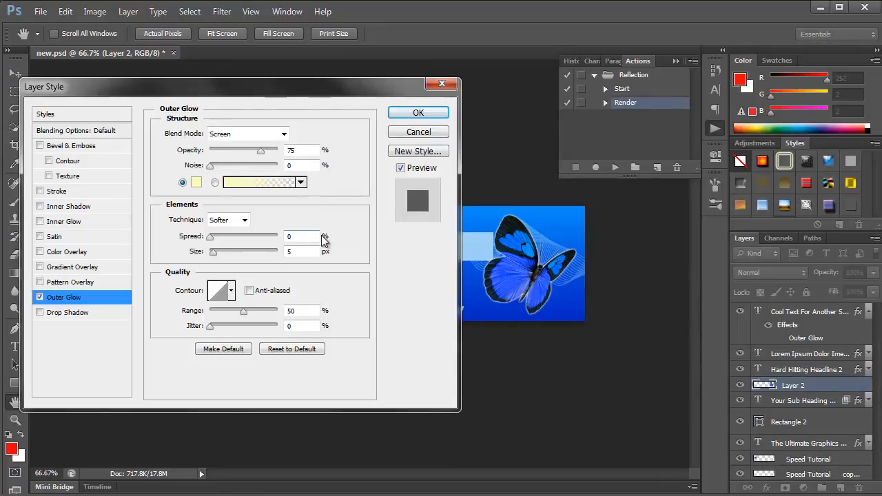
{"action": "mouse_move", "coordinate": [211, 253]}
{"action": "left_mouse_down"}
{"action": "mouse_move", "coordinate": [230, 254]}
{"action": "mouse_move", "coordinate": [217, 256]}
{"action": "left_mouse_up"}
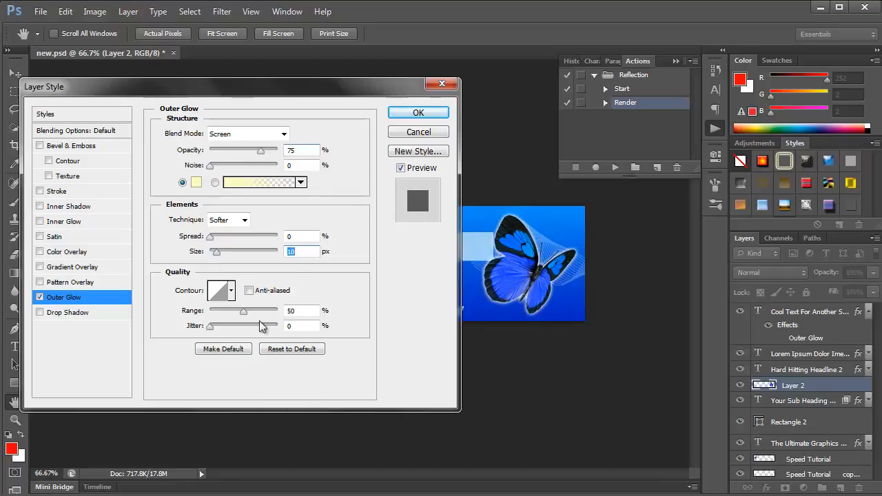
{"action": "left_click", "coordinate": [414, 114]}
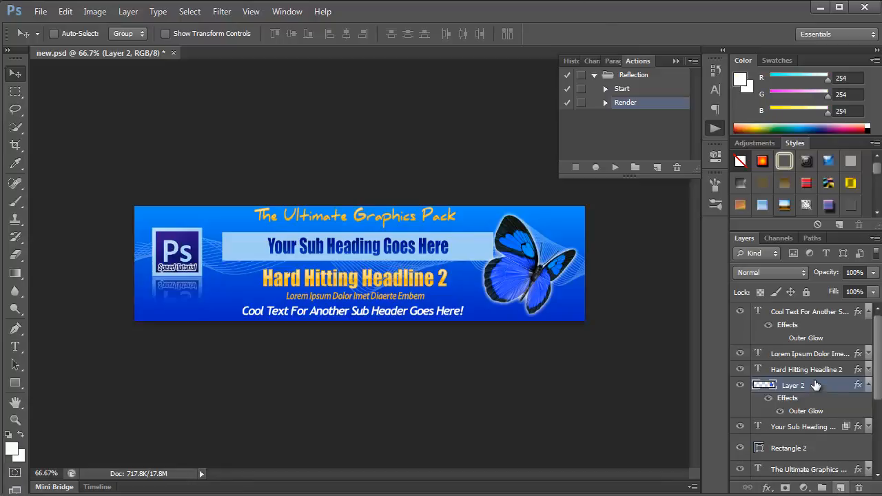
On a new layer above the butterfly, stamp a white 123 px star sparkle at the light-blue bar's upper-left corner and rotate it by -24.87°
{"action": "left_click", "coordinate": [839, 487]}
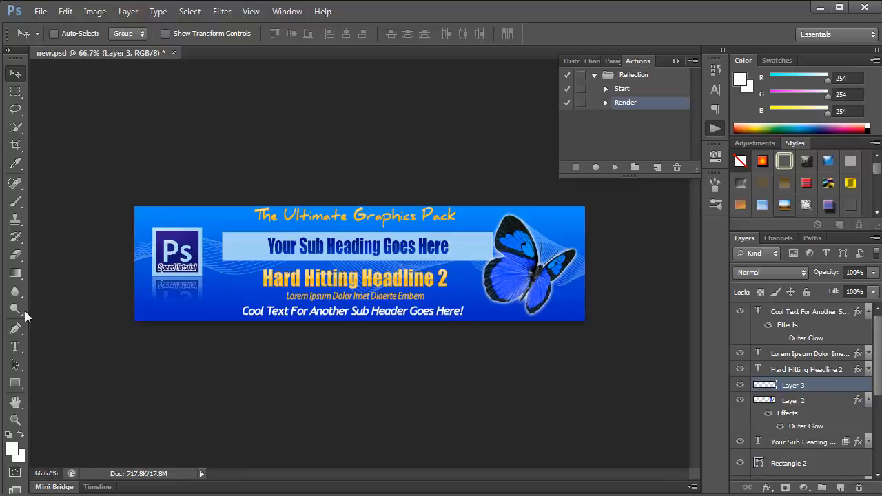
{"action": "left_click", "coordinate": [17, 203]}
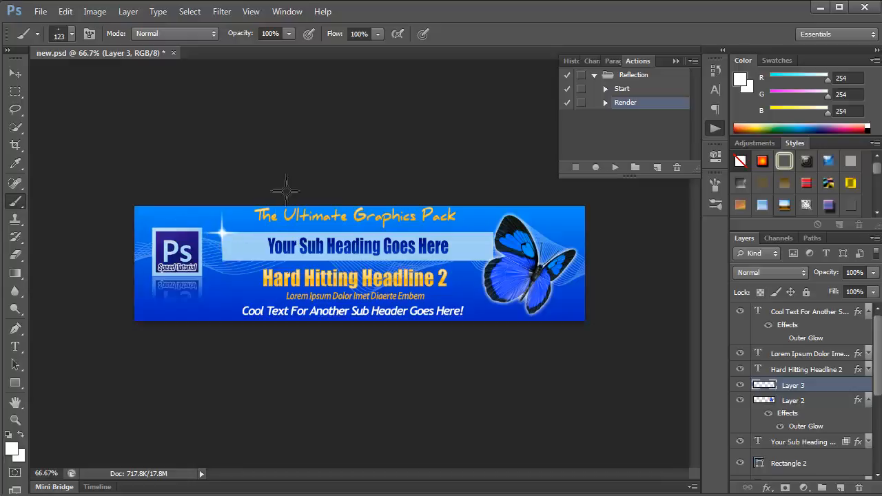
{"action": "key", "text": "ctrl+t"}
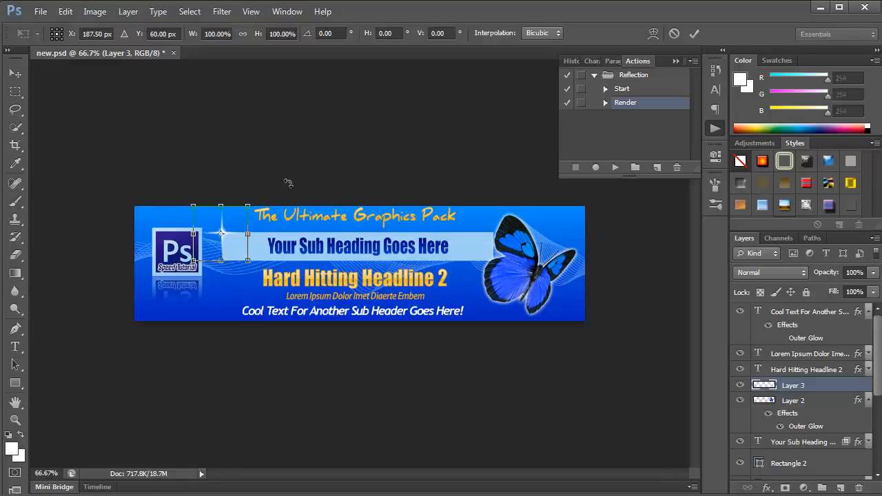
{"action": "left_click_drag", "start_coordinate": [255, 273], "coordinate": [268, 257]}
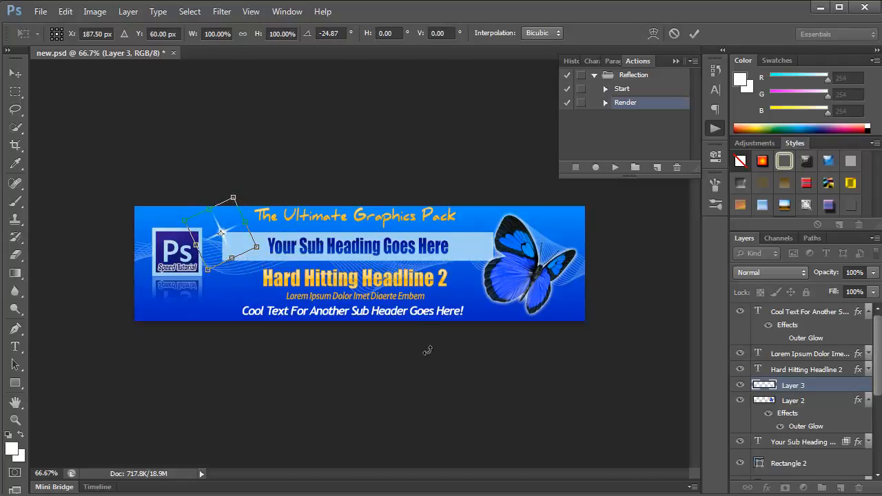
{"action": "key", "text": "Return"}
{"action": "key", "text": "b"}
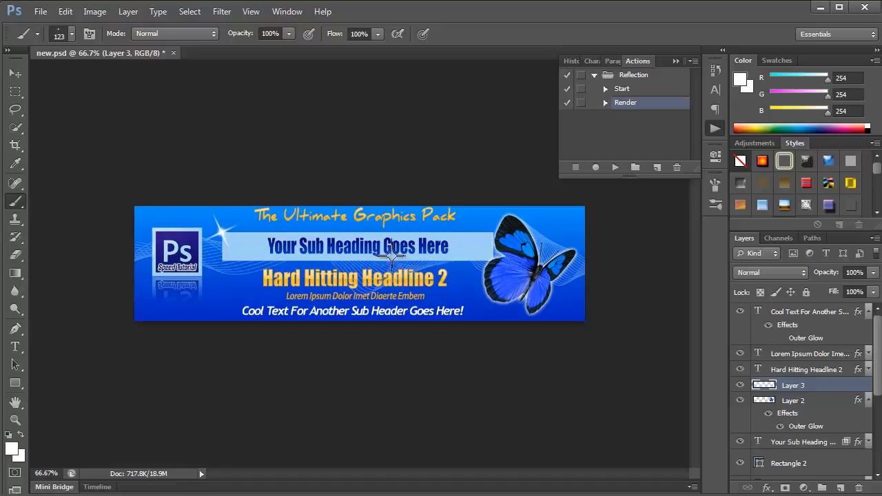
{"action": "left_click", "coordinate": [15, 73]}
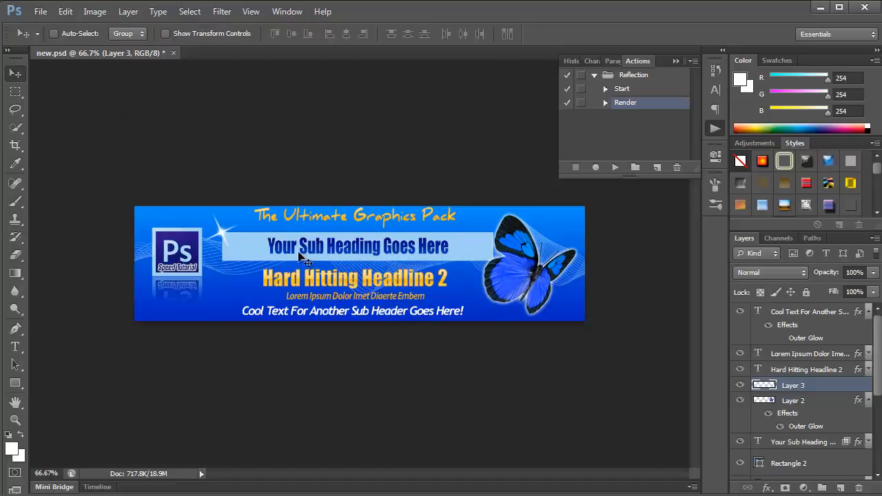